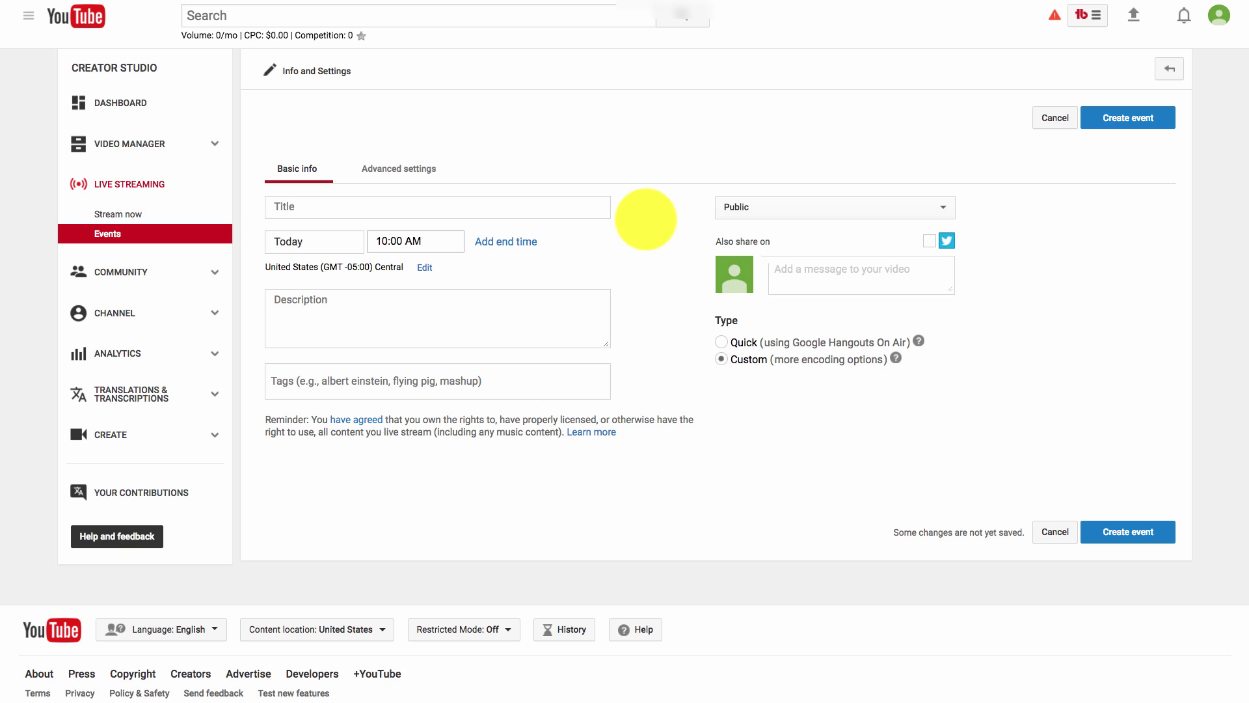
- Title the live event "Rocky Mountain Climbing Holds Alternatives" and set its date to May 28, 2017
click(384, 203)
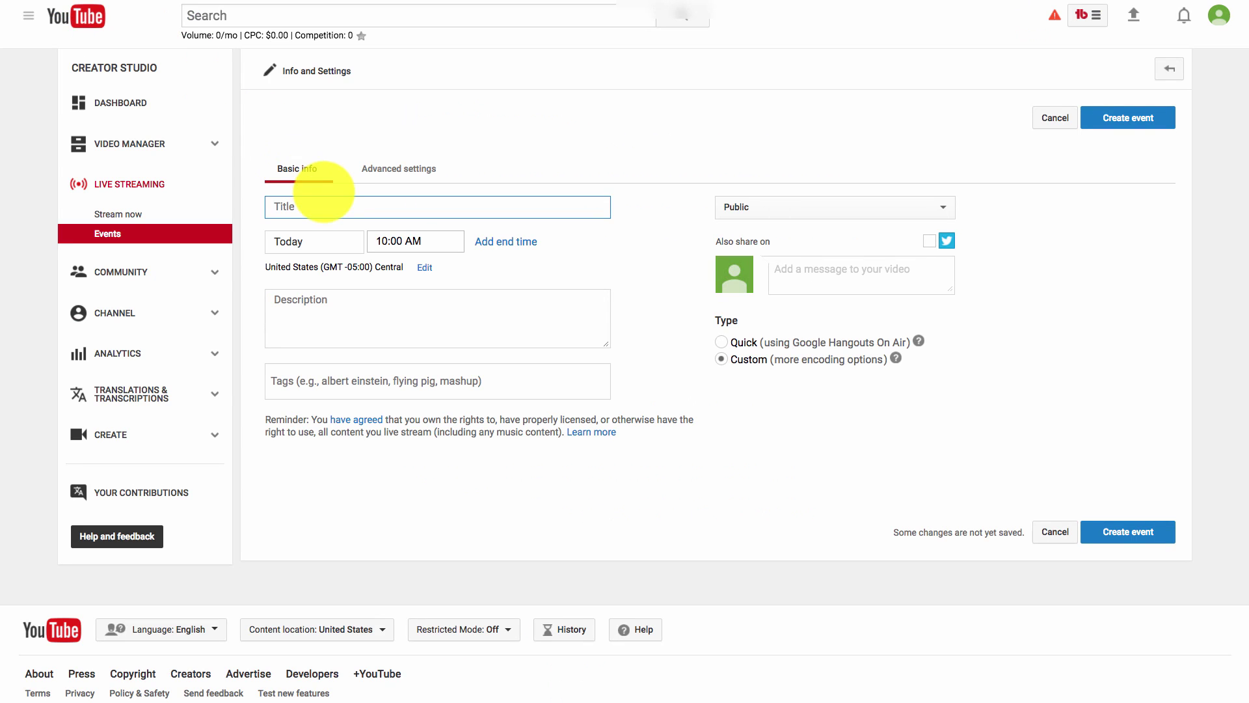
text(R)
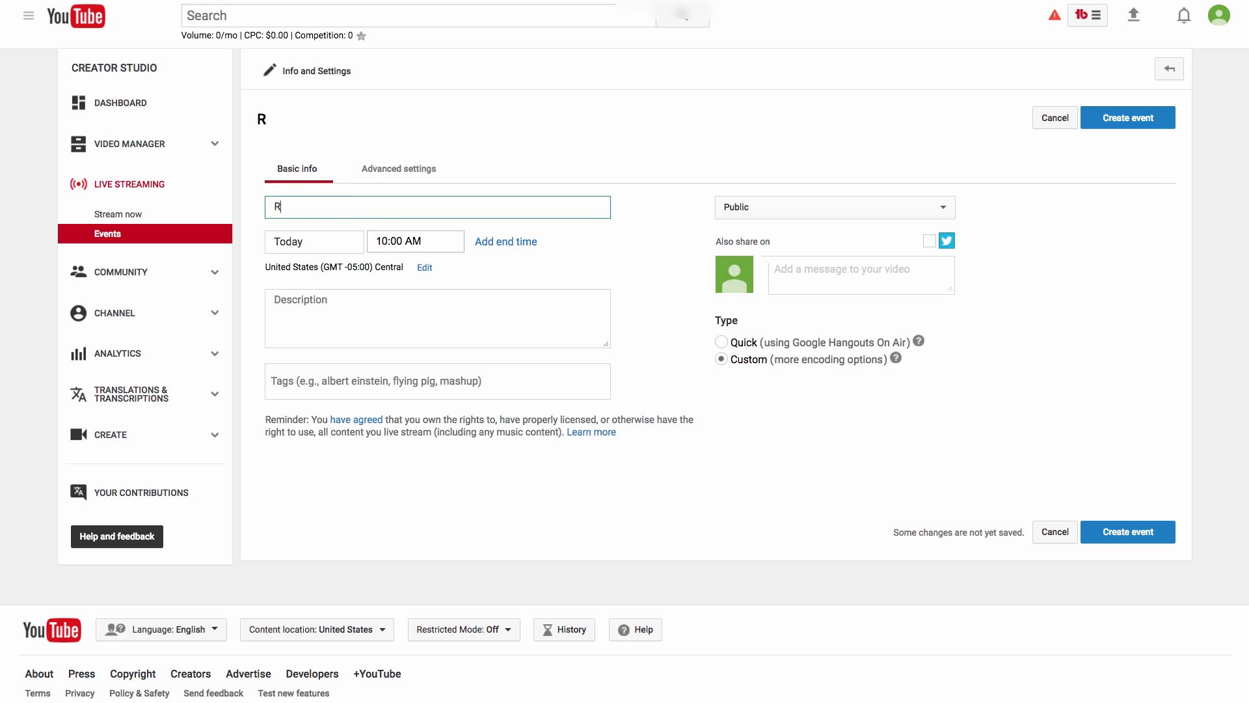
text(ocky Mountain )
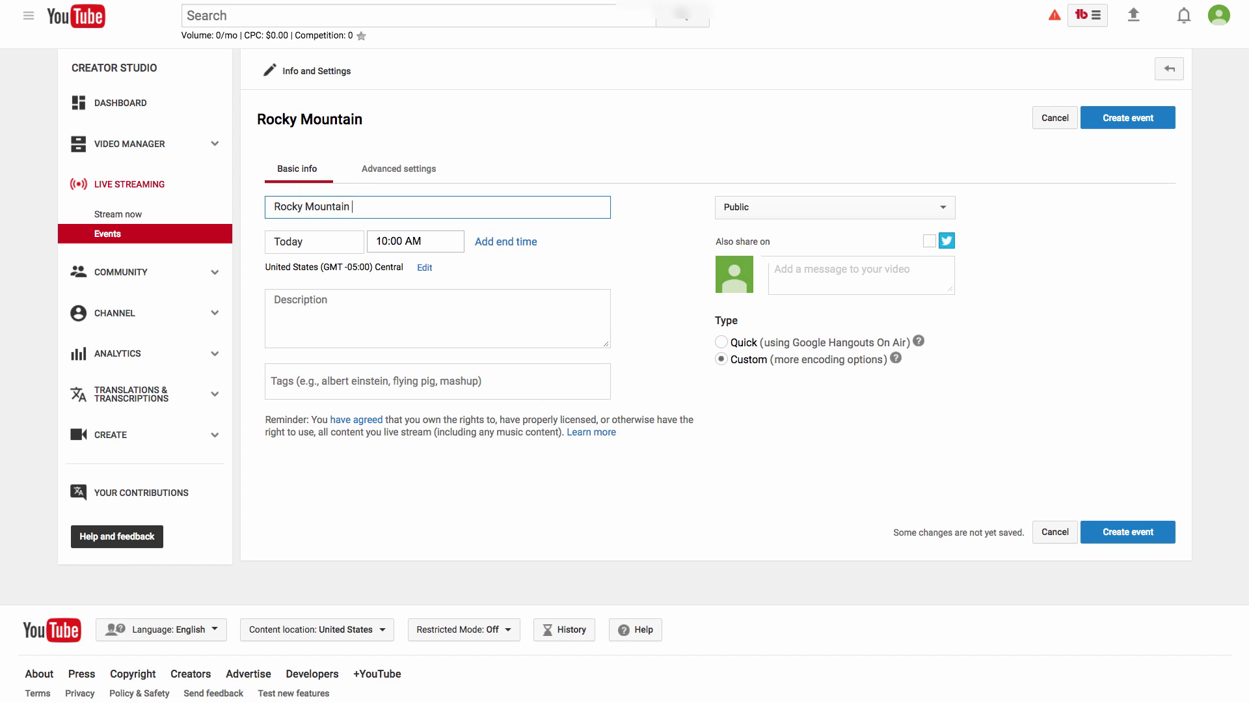
text(Climbing Ho)
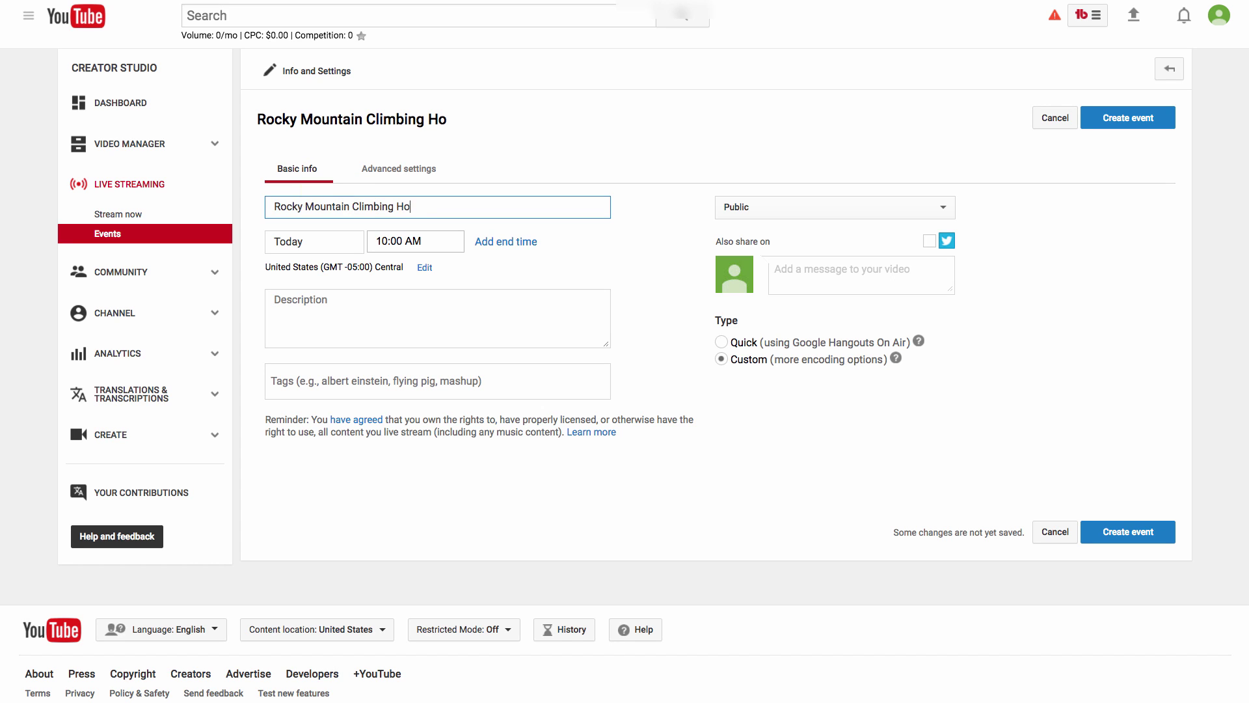
text(lds Alternatives)
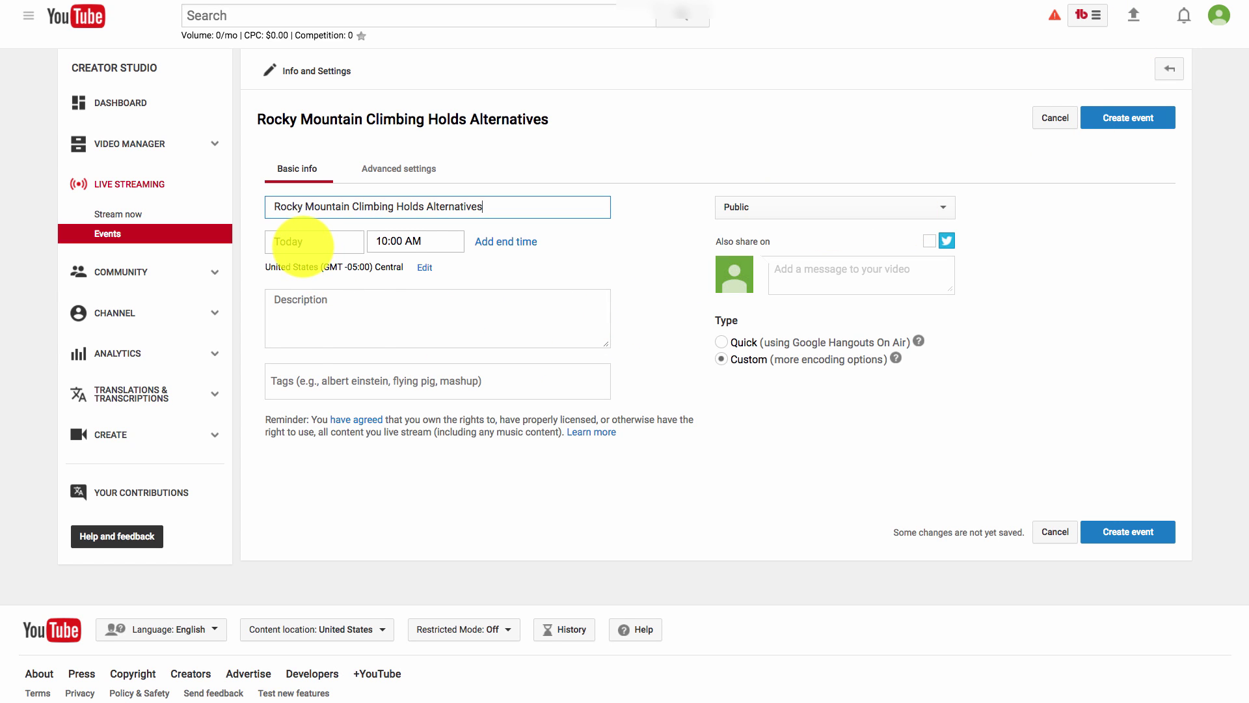
click(302, 244)
click(413, 332)
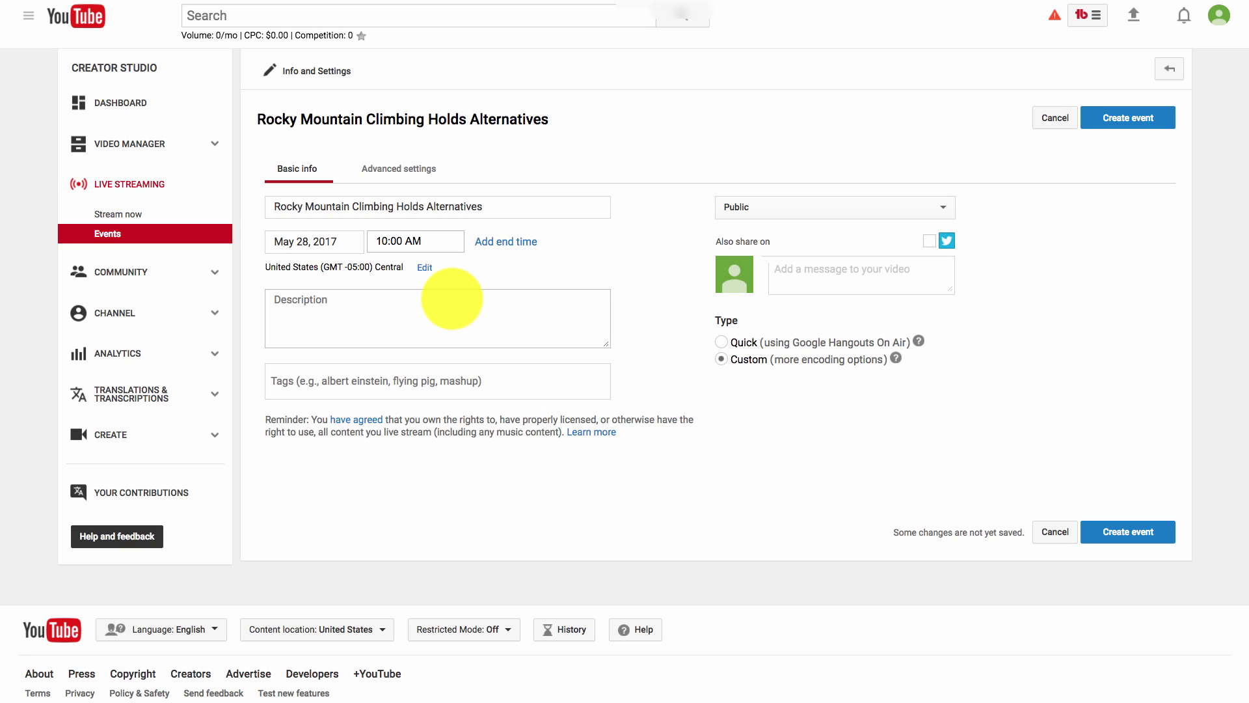
- Copy the event title and add it as a tag
triple_click(460, 207)
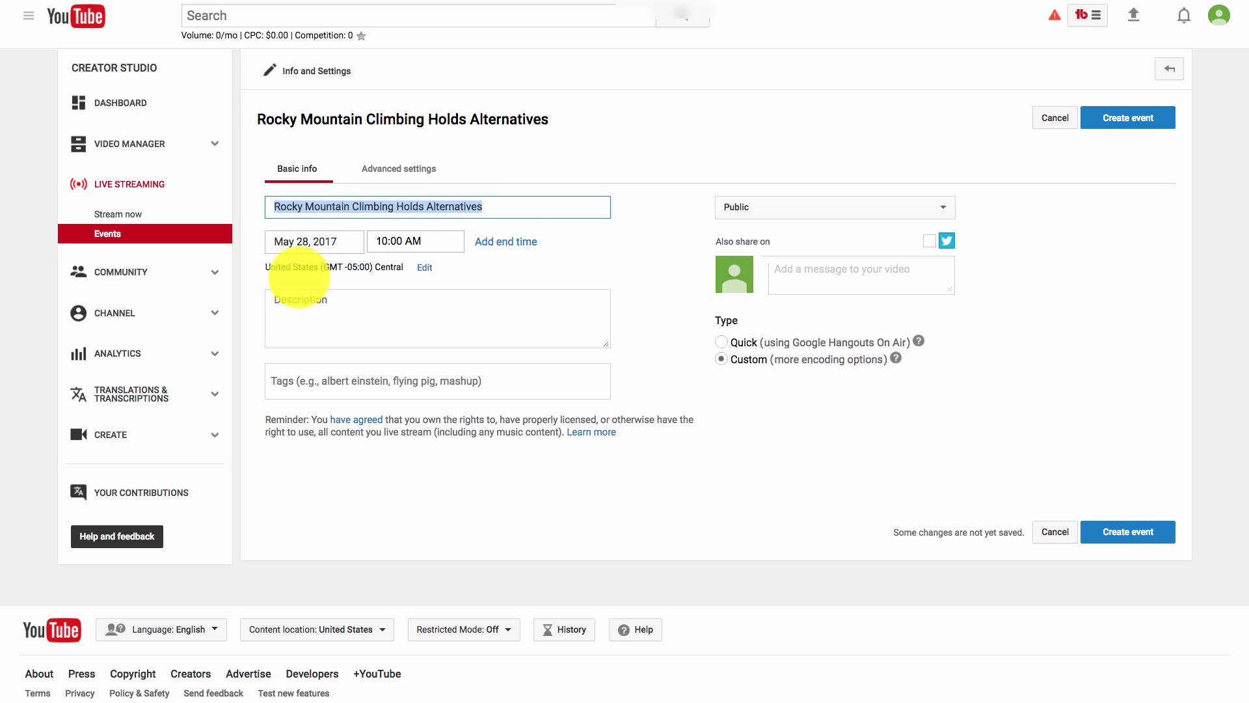
click(358, 377)
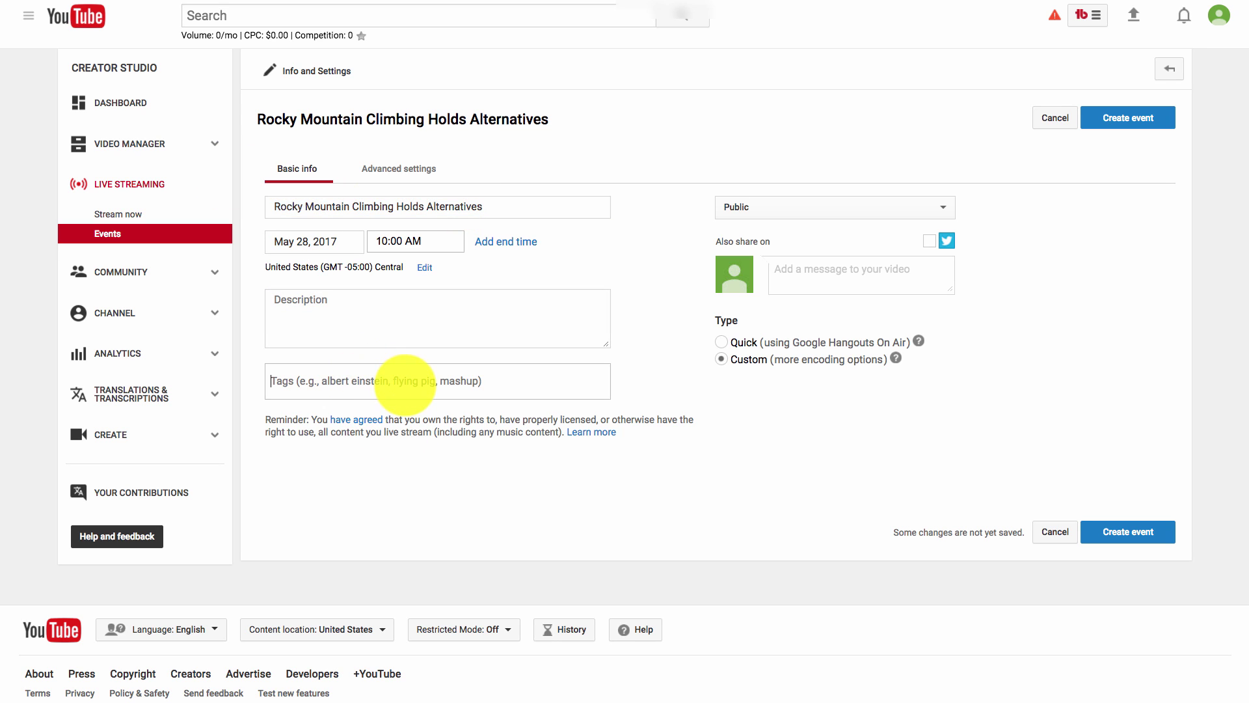
drag(273, 206, 521, 208)
key(ctrl+c)
click(475, 376)
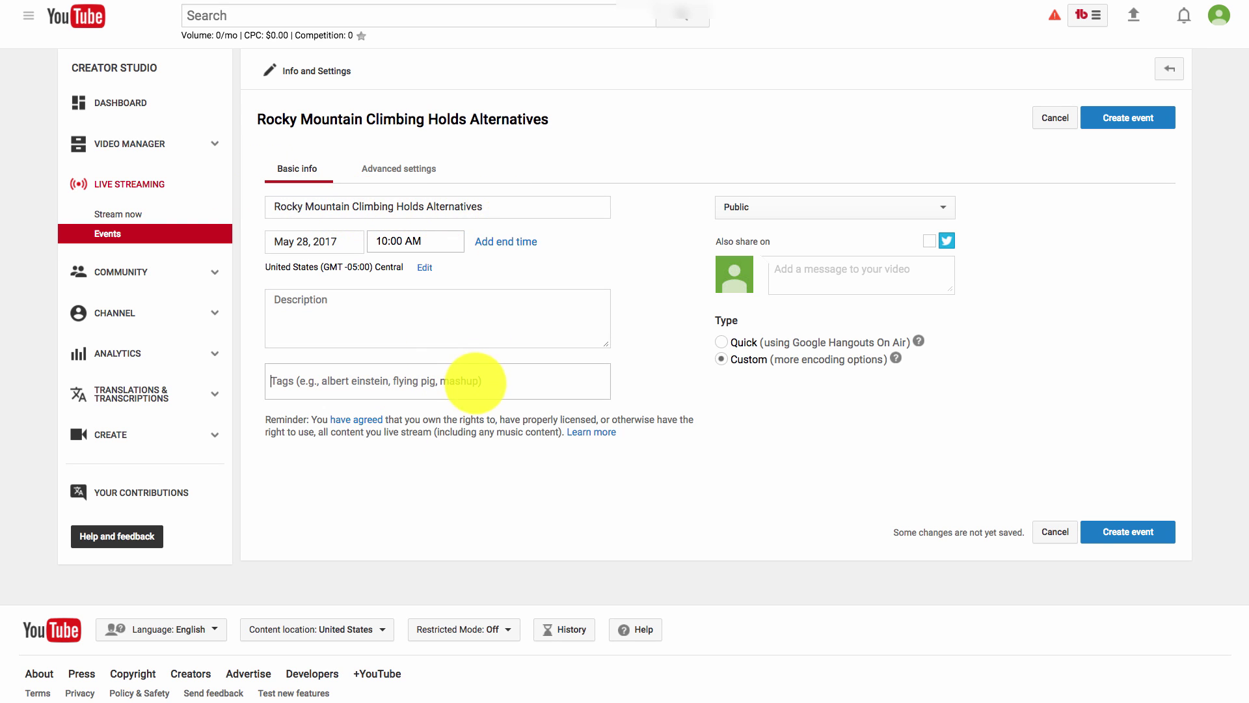
key(ctrl+v)
- Paste the copied title into the event description and follow it with a hyphen
click(341, 323)
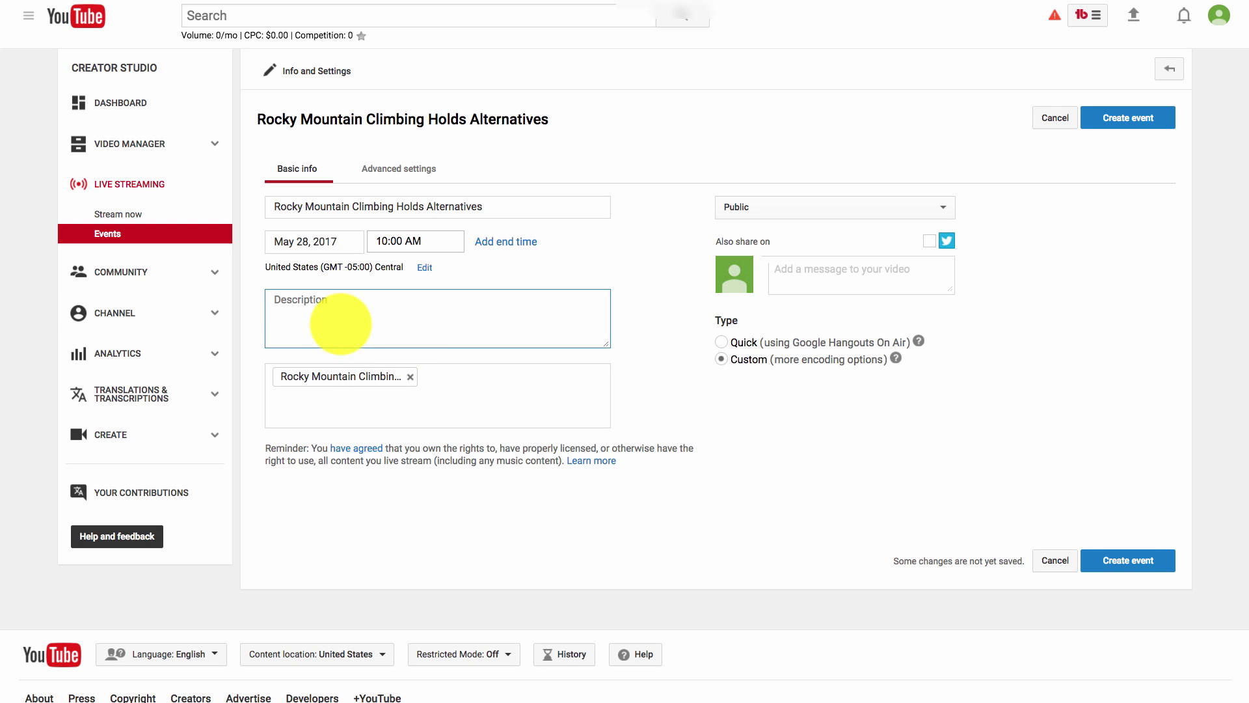
key(ctrl+v)
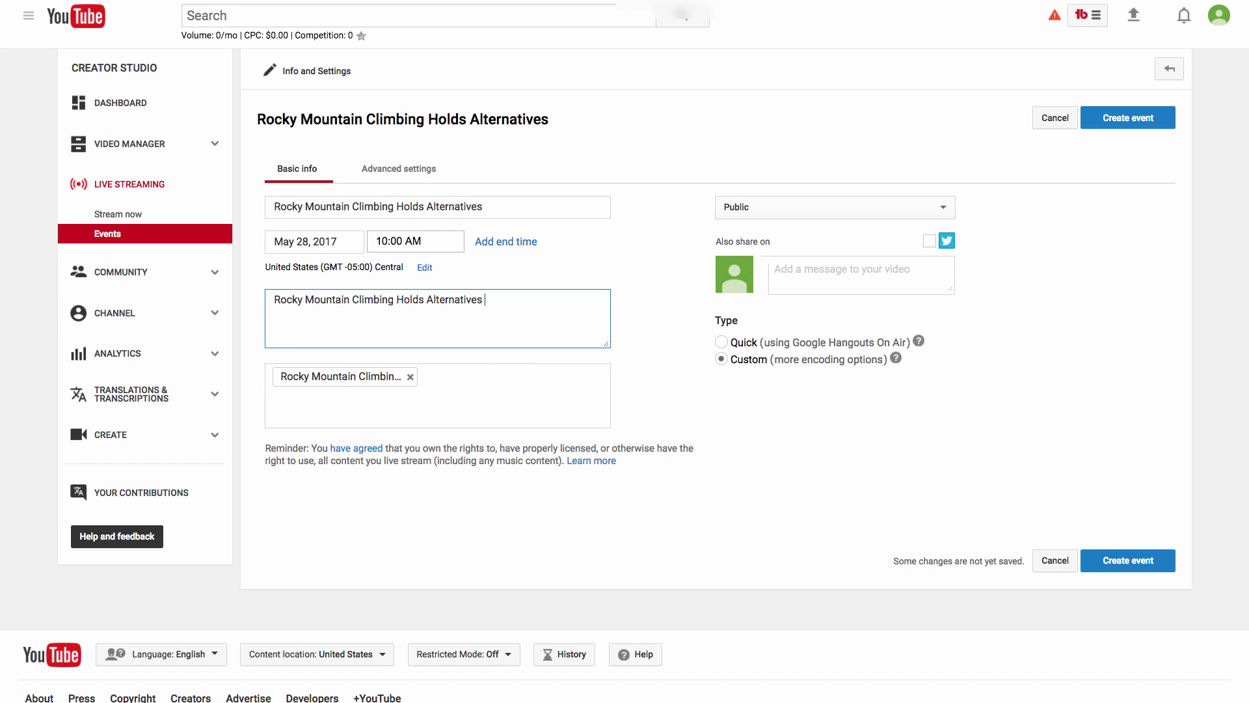
text(- AFF LINK)
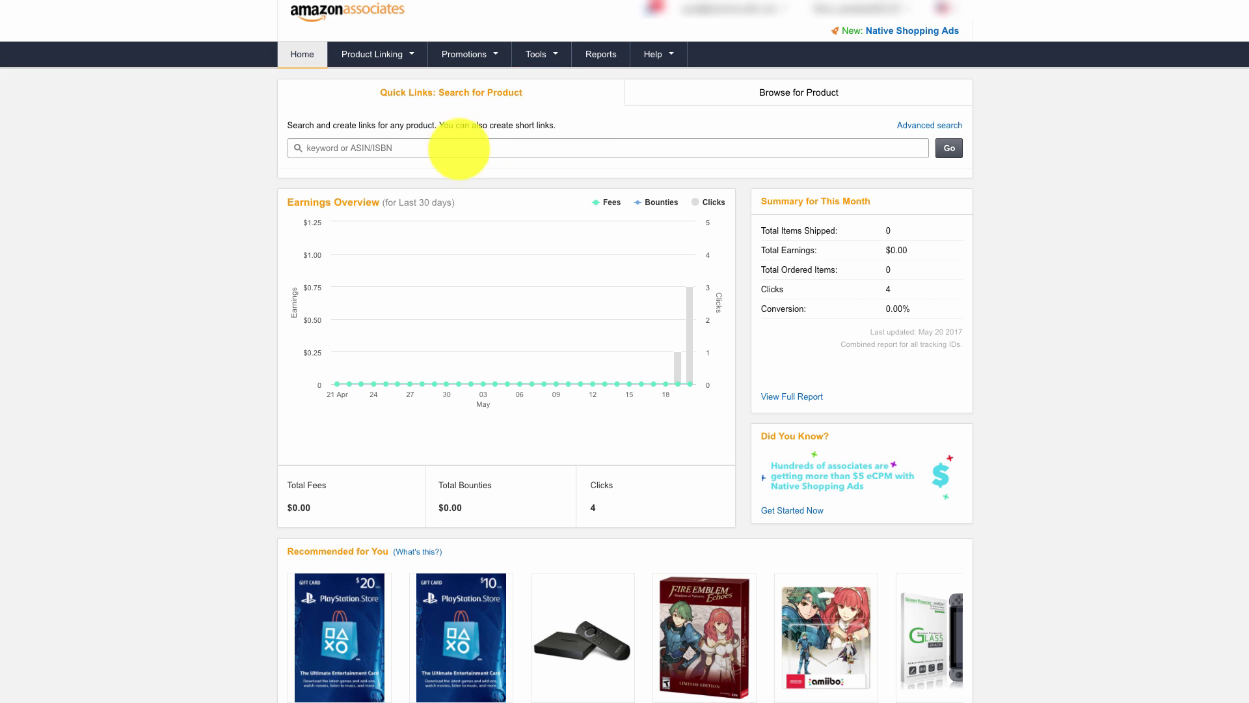
- Switch to Amazon Associates and search the products for "metolius climbing holds"
click(392, 149)
text(metolius )
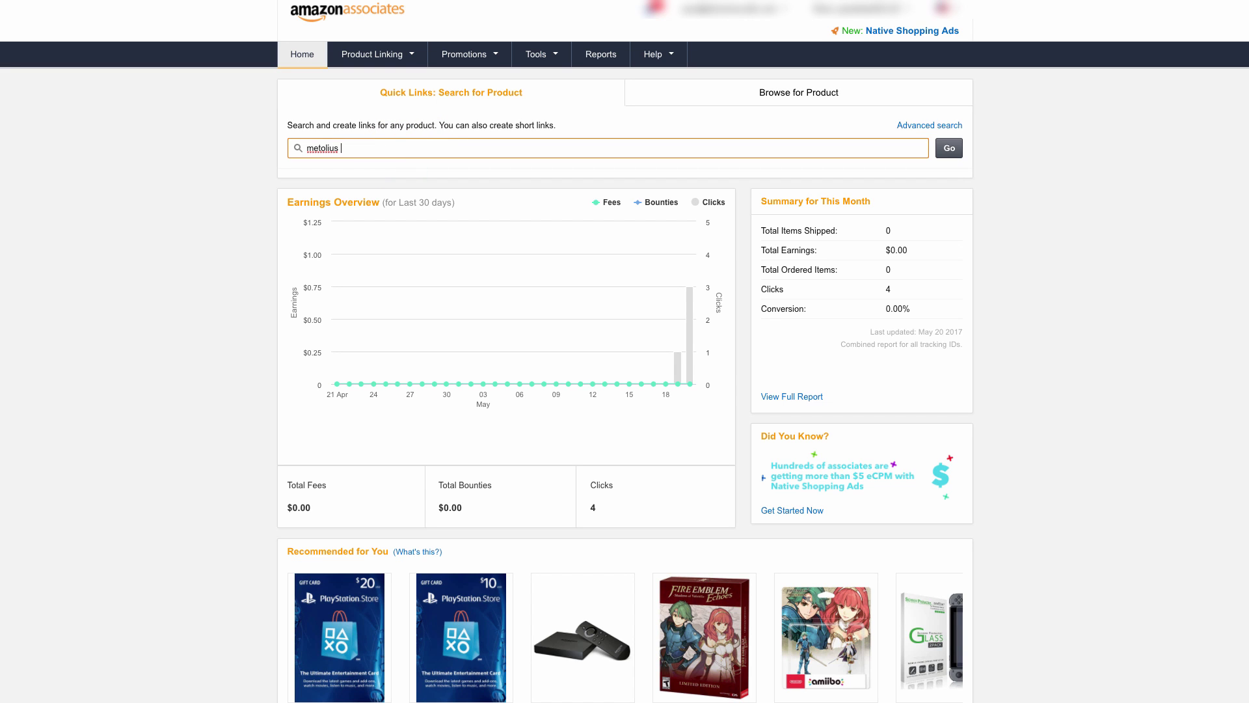
text(climbing holds)
key(Return)
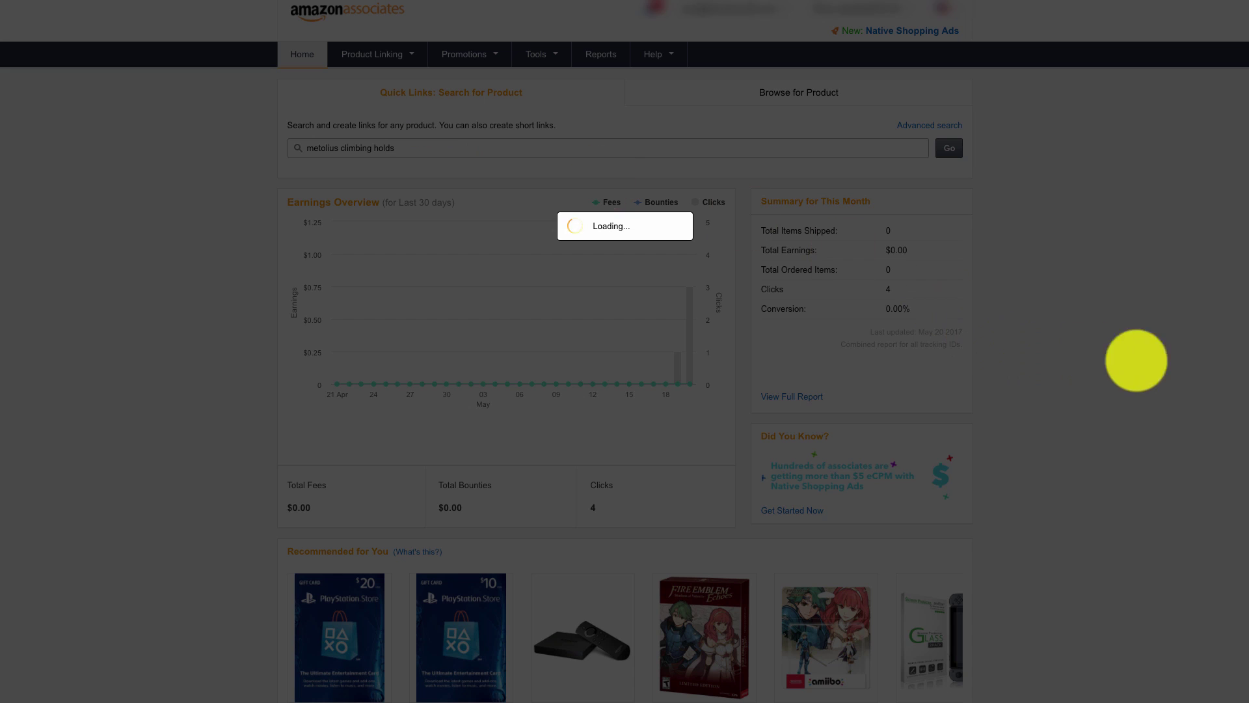
scroll(1160, 362, down, 3)
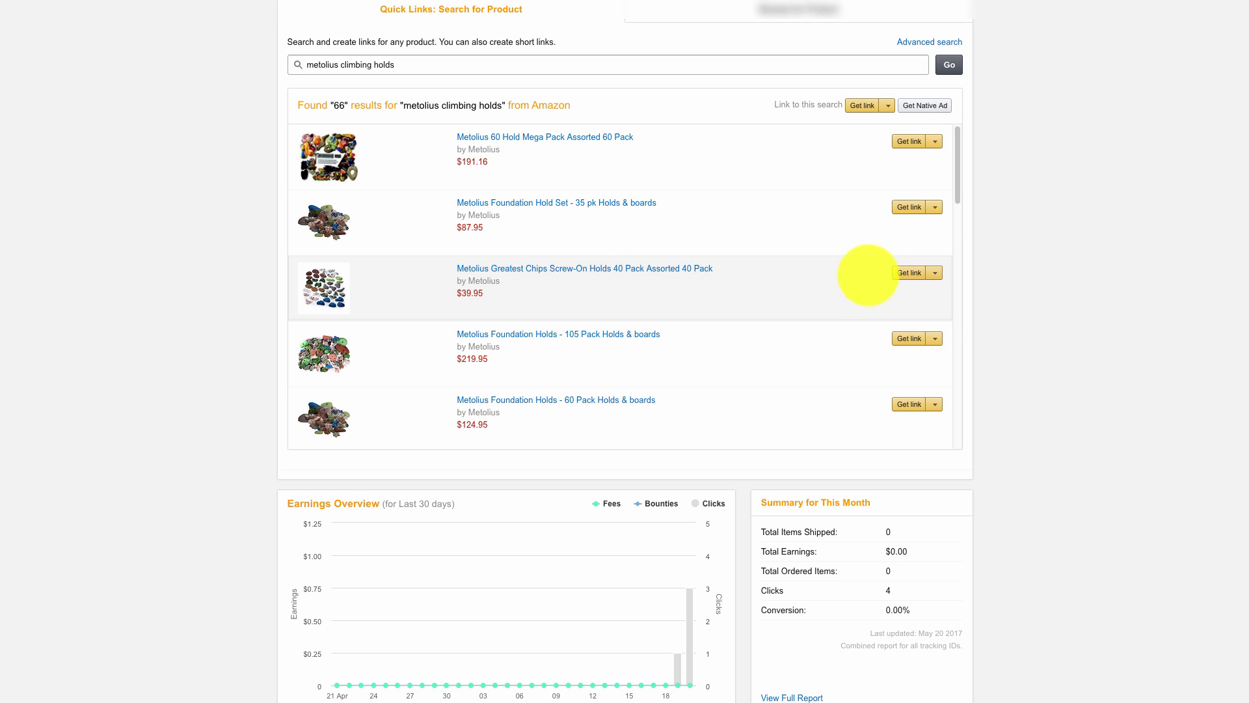
- Get the text-only affiliate link for the Metolius Greatest Chips Screw-On Holds 40 Pack and copy its HTML code
click(909, 272)
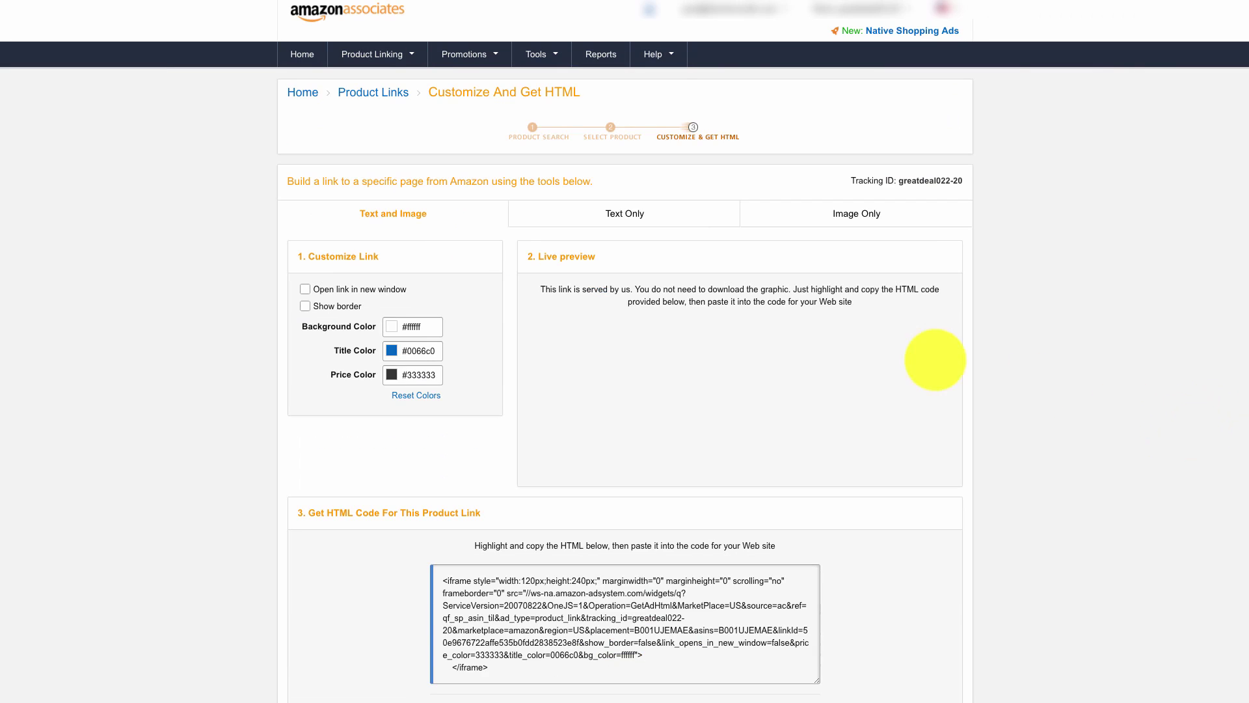
click(613, 215)
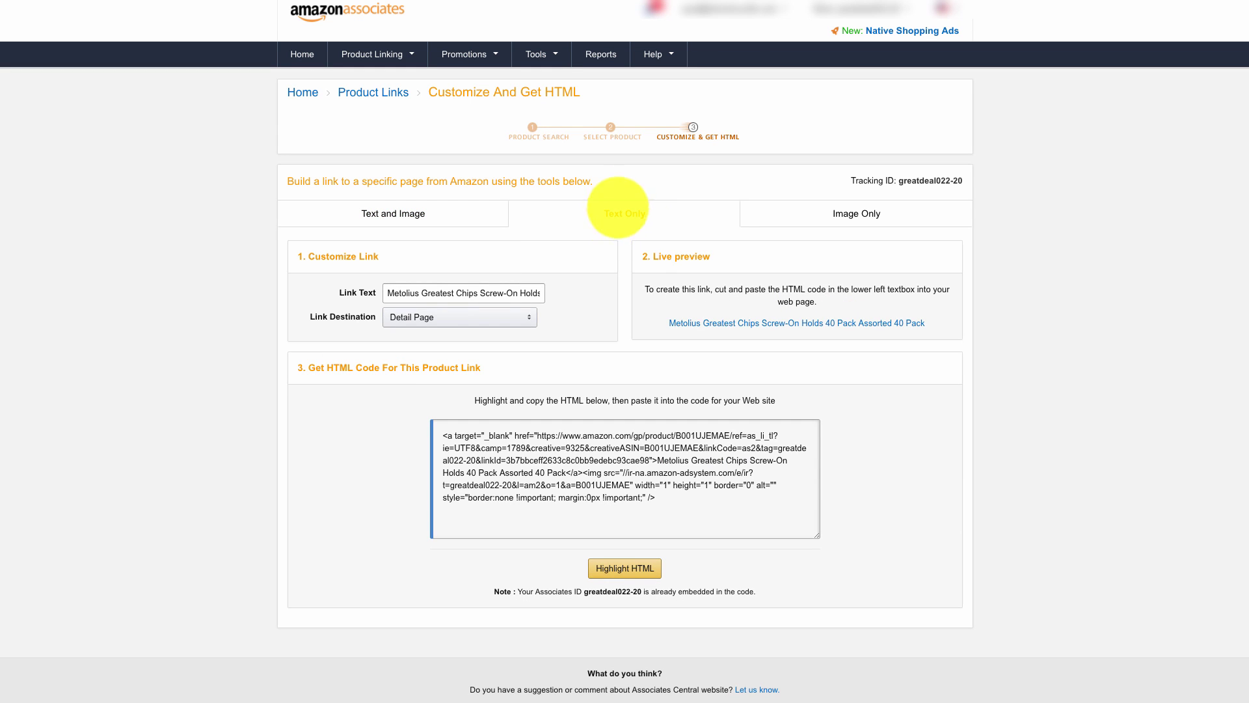
drag(680, 511, 410, 430)
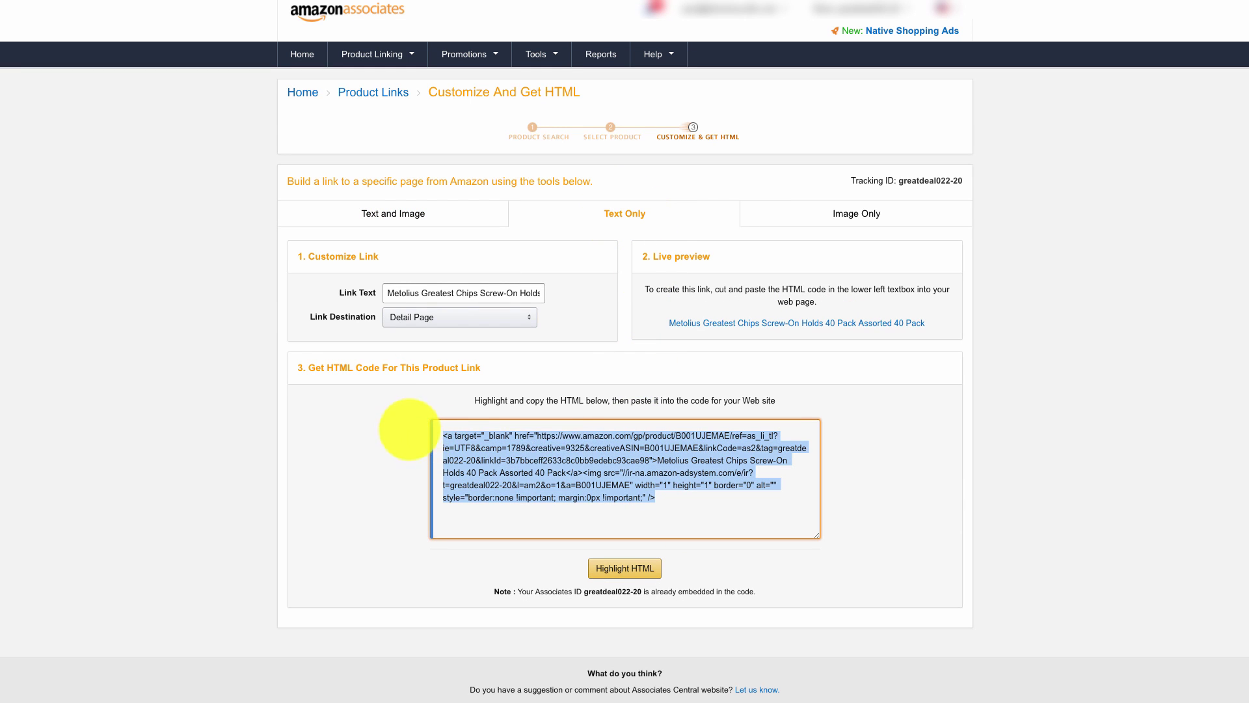
key(super+c)
- Switch back to the YouTube event form and paste the affiliate HTML code at the end of the description
key(ctrl+Tab)
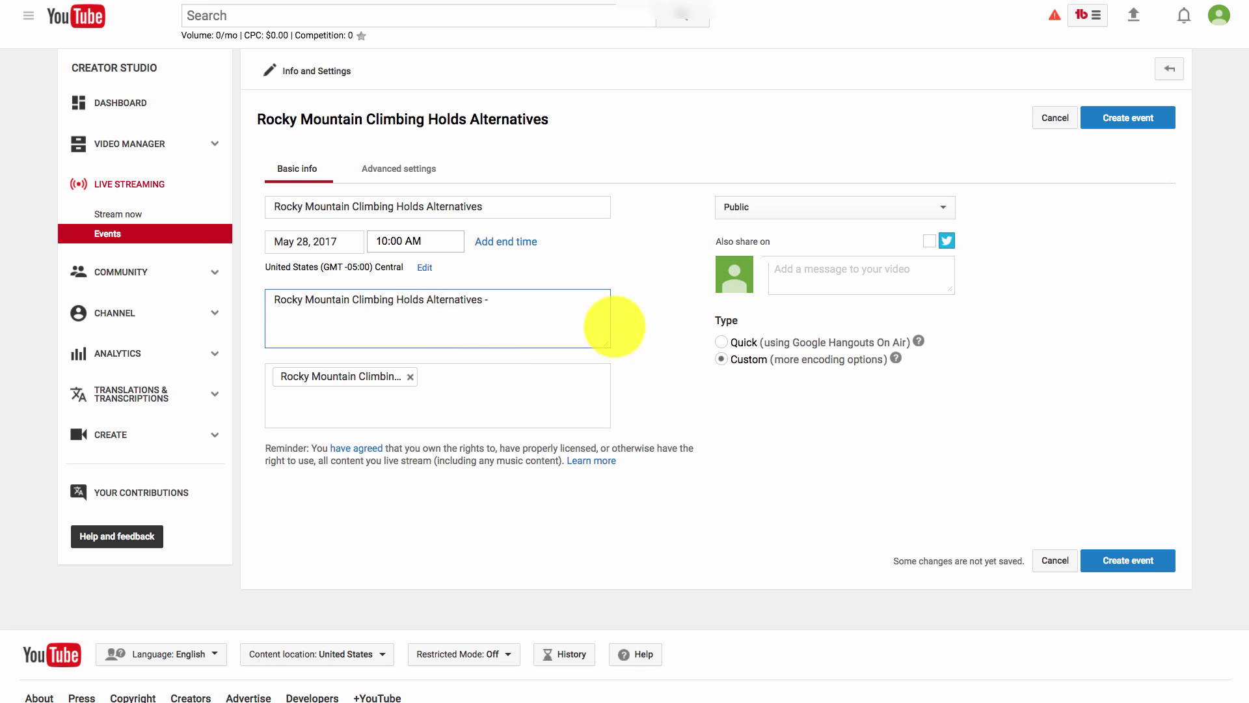
key(super+v)
scroll(539, 335, up, 5)
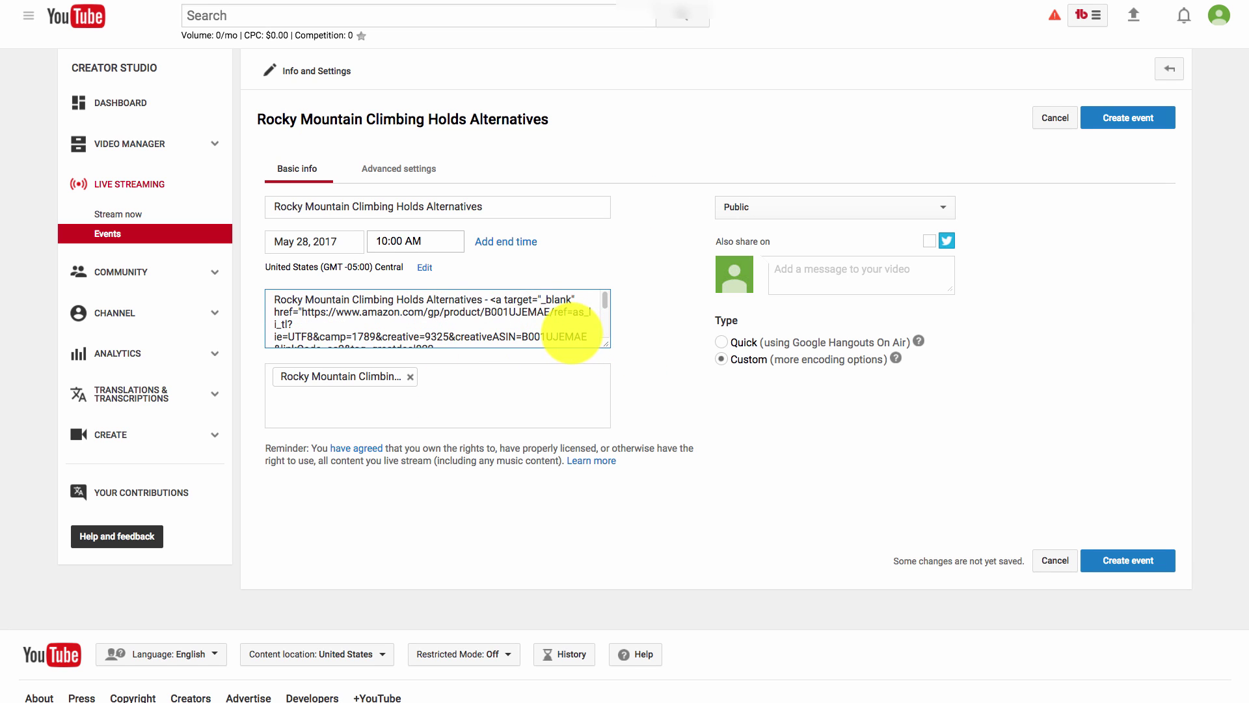
scroll(558, 327, down, 2)
scroll(557, 326, down, 2)
scroll(557, 328, up, 5)
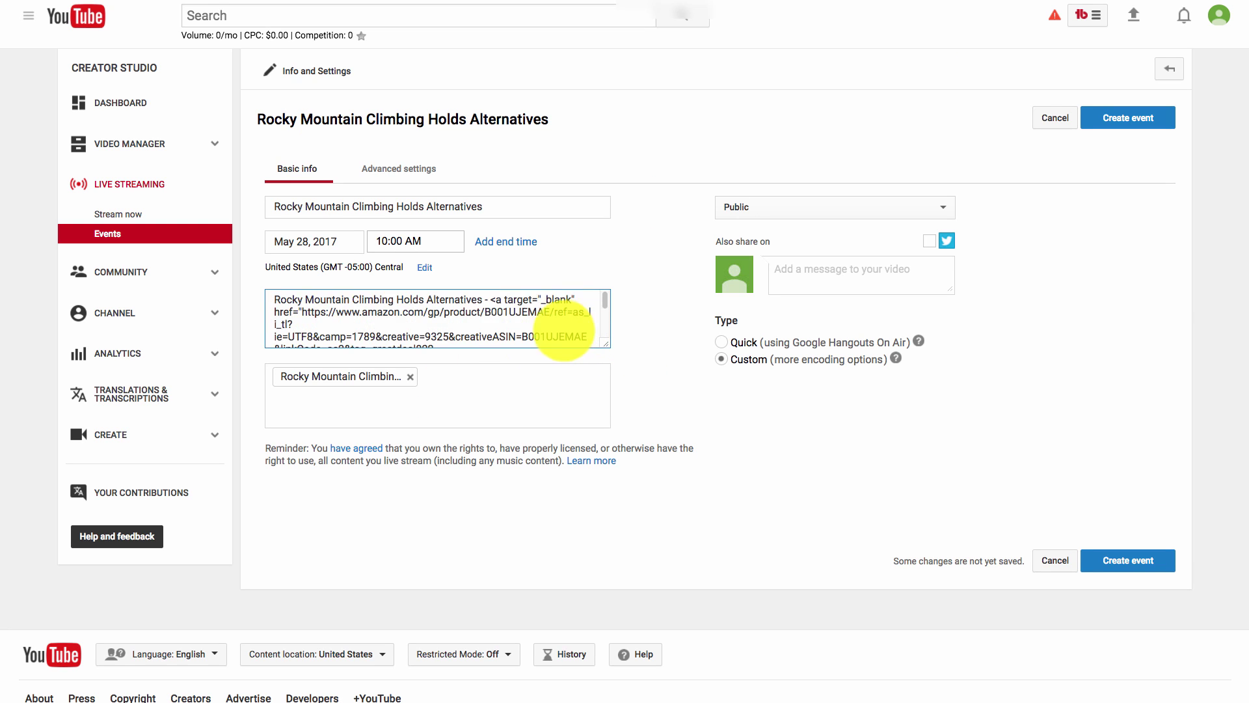
- Delete the HTML markup in front of the https address in the description, back to the hyphen
click(302, 311)
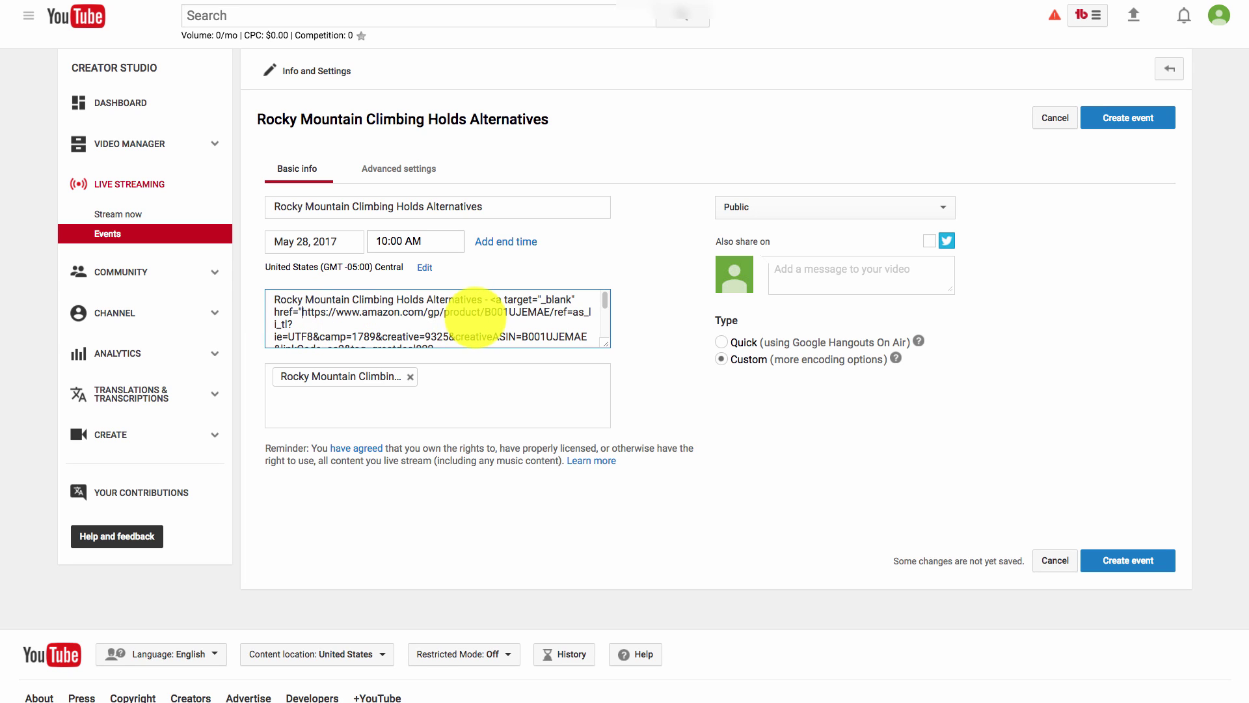
key(BackSpace)
key(BackSpace)
key(BackSpace)
key(BackSpace)
key(BackSpace)
key(BackSpace)
key(BackSpace)
key(BackSpace)
key(BackSpace)
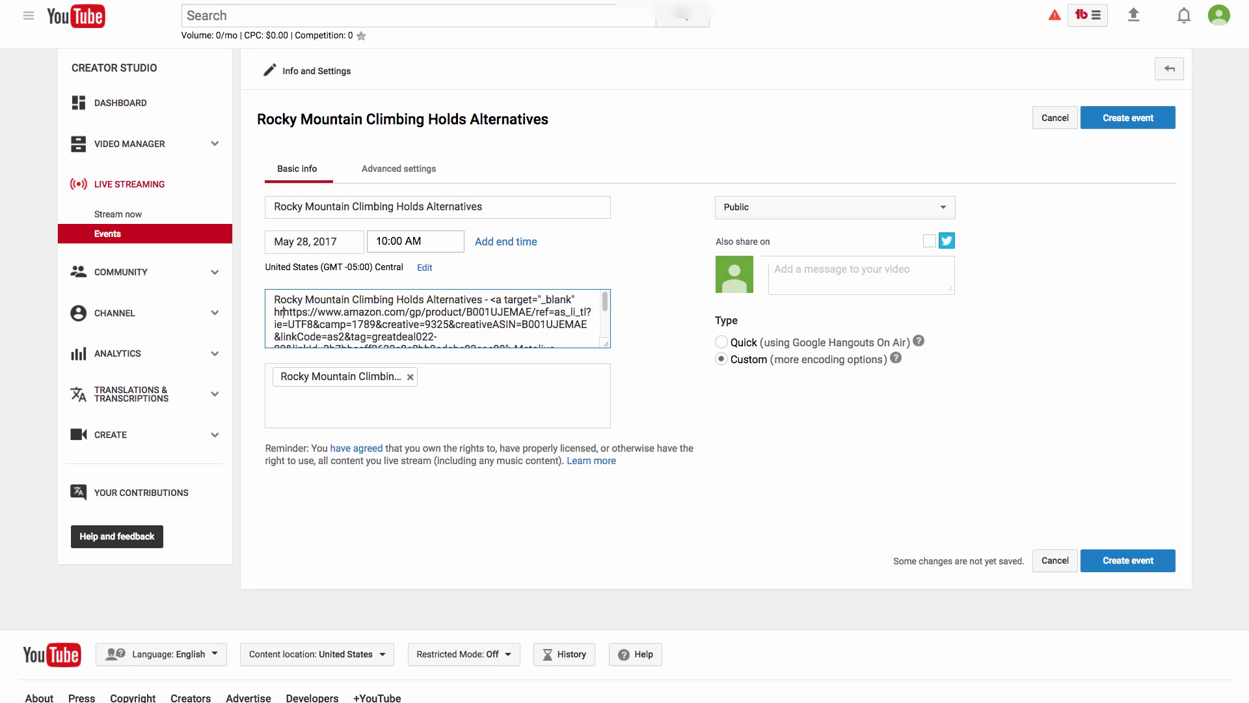
key(BackSpace)
key(BackSpace)
key(BackSpace)
key(BackSpace)
key(BackSpace)
key(BackSpace)
key(BackSpace)
key(BackSpace)
key(BackSpace)
key(BackSpace)
key(BackSpace)
key(BackSpace)
key(BackSpace)
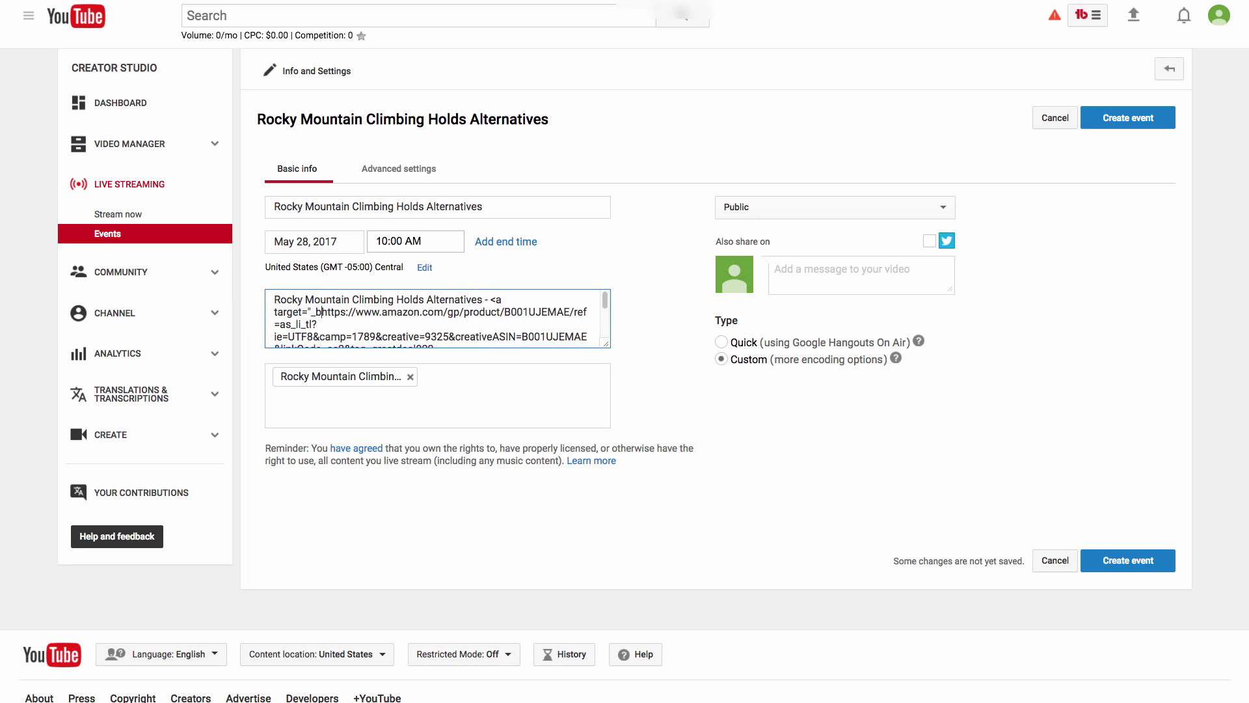
key(BackSpace)
key(BackSpace)
key(BackSpace)
key(BackSpace)
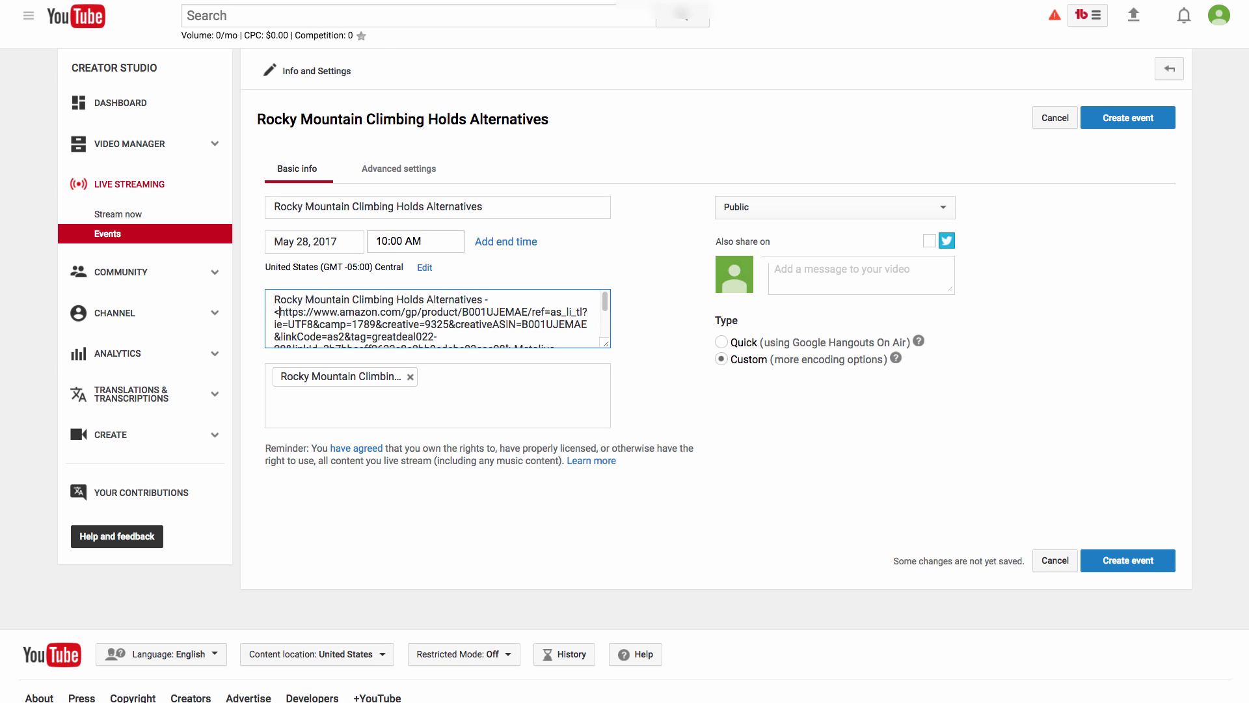
- Delete all the HTML code that follows the affiliate URL in the description
scroll(524, 335, down, 1)
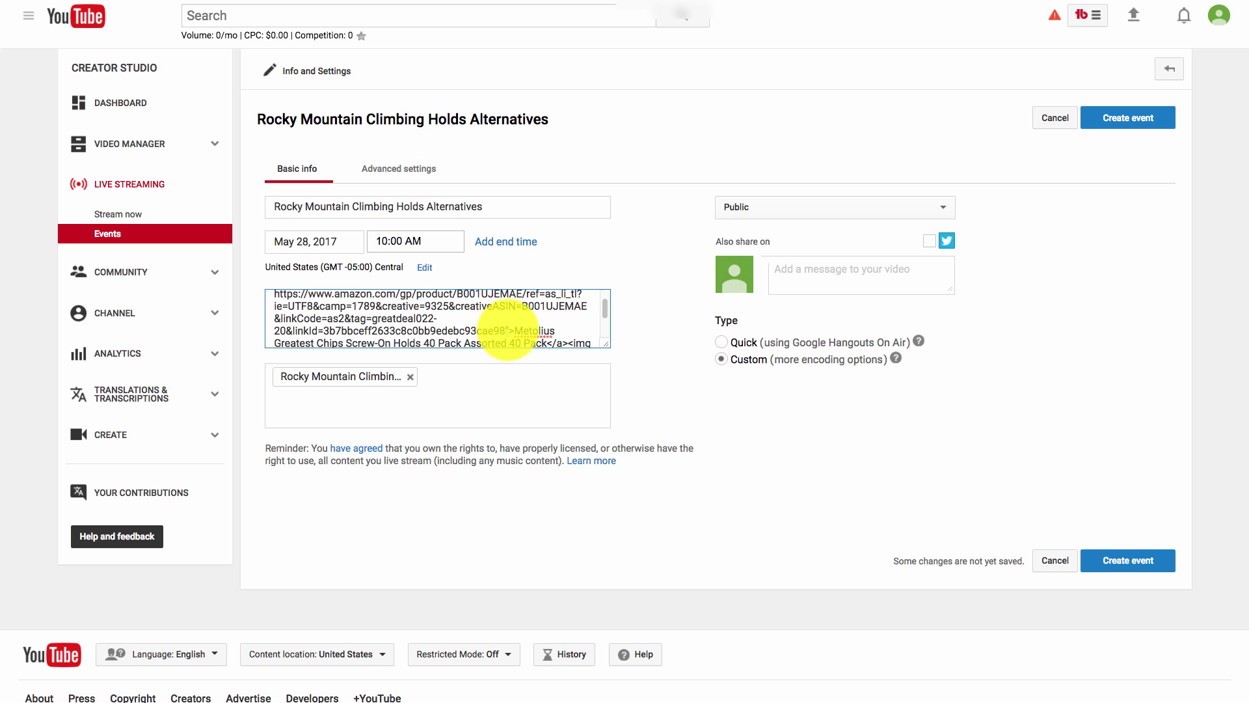
drag(502, 329, 567, 334)
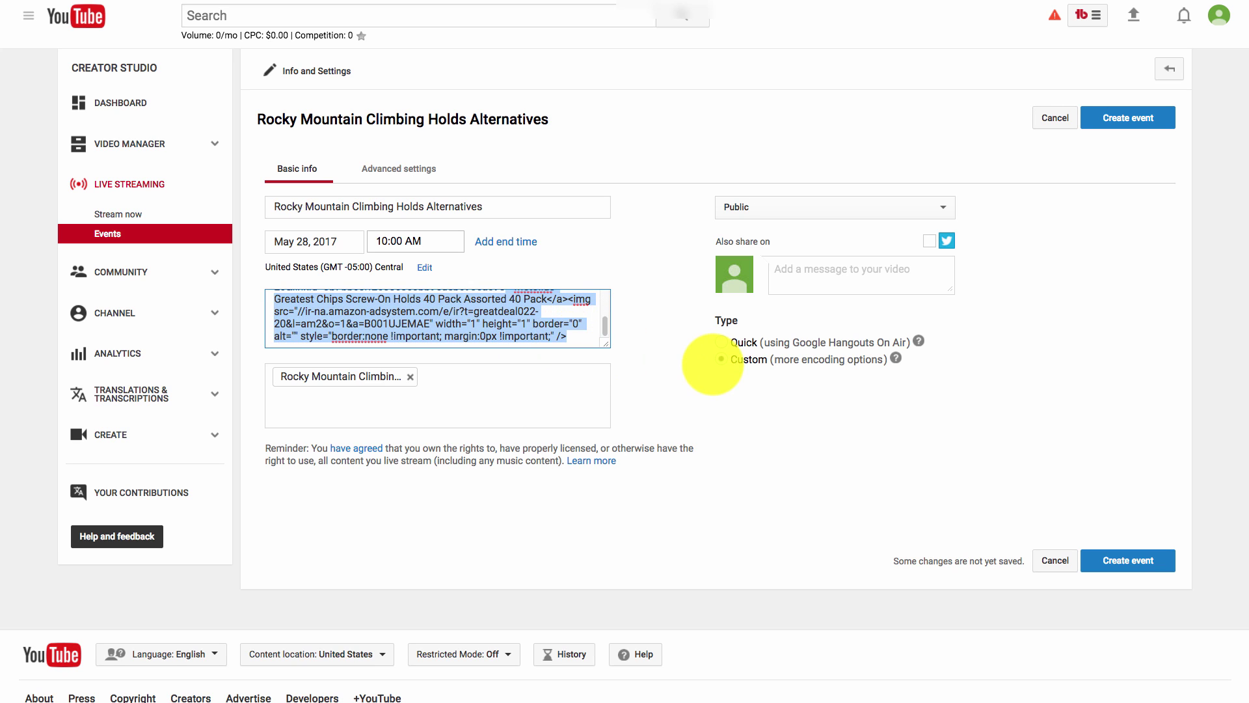
key(BackSpace)
scroll(521, 313, up, 1)
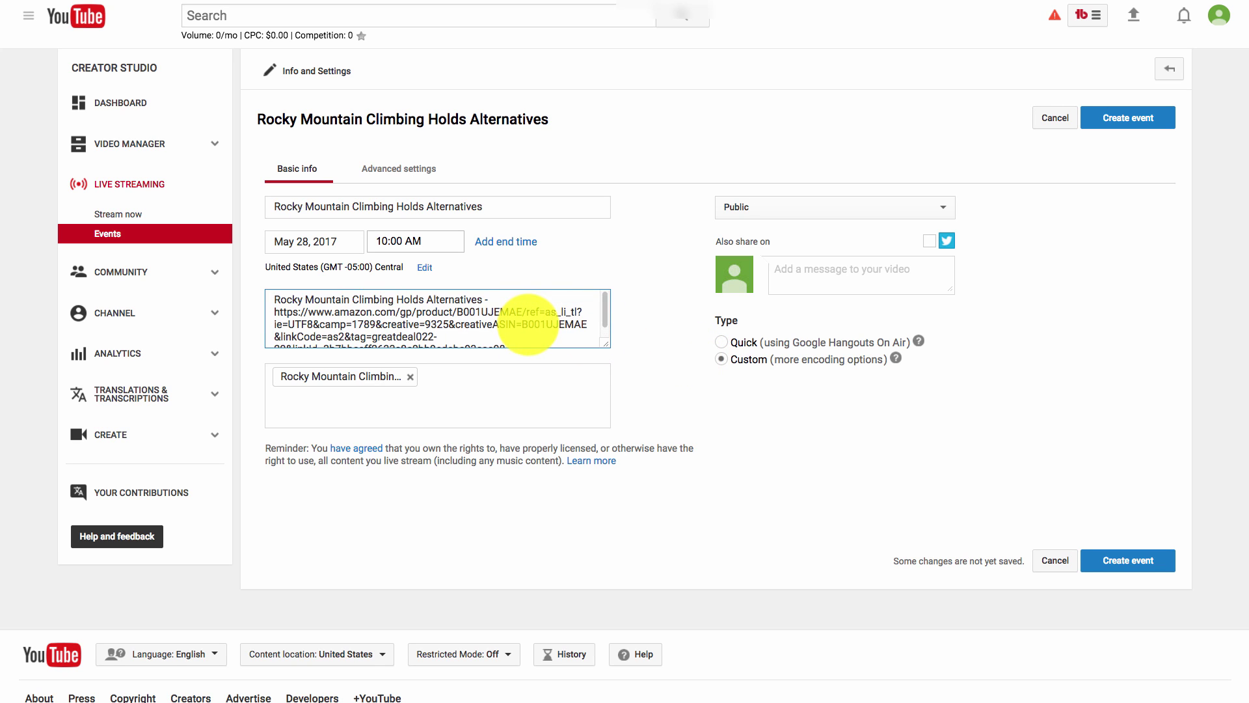
- Add a blank line below the affiliate link in the description and enter "Short Description" under it
scroll(540, 322, down, 1)
key(Return)
key(Return)
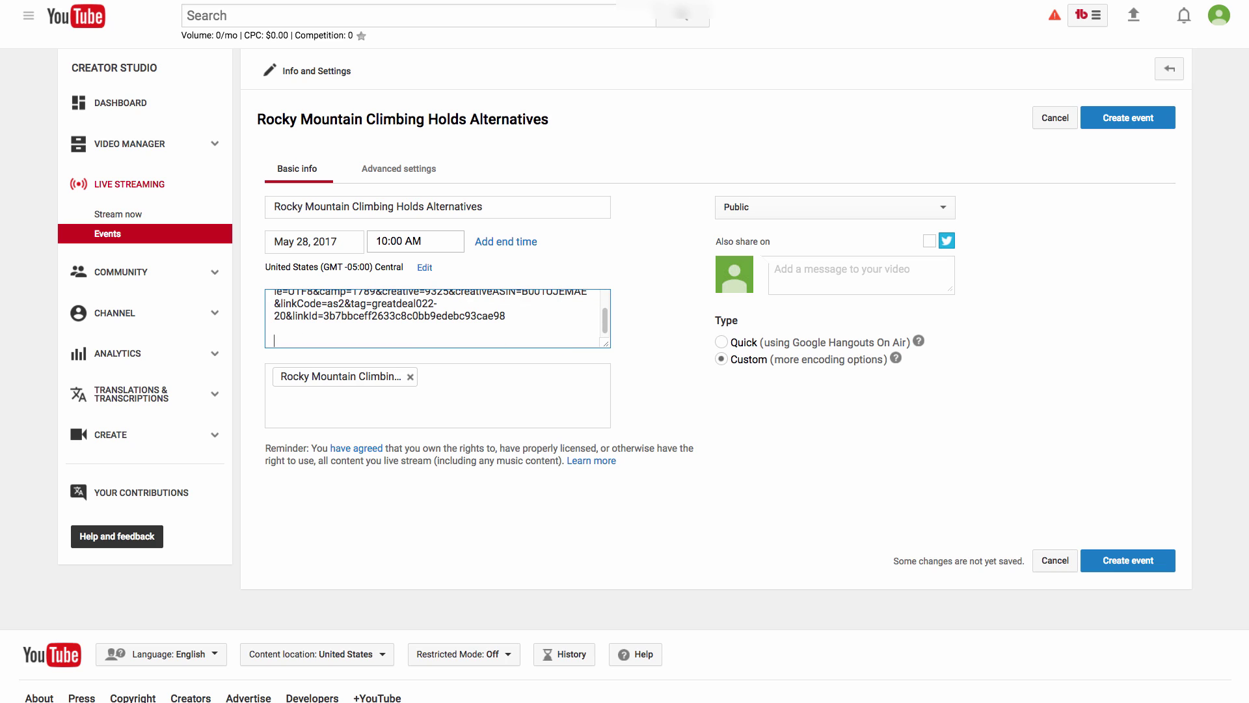
text(Short Description)
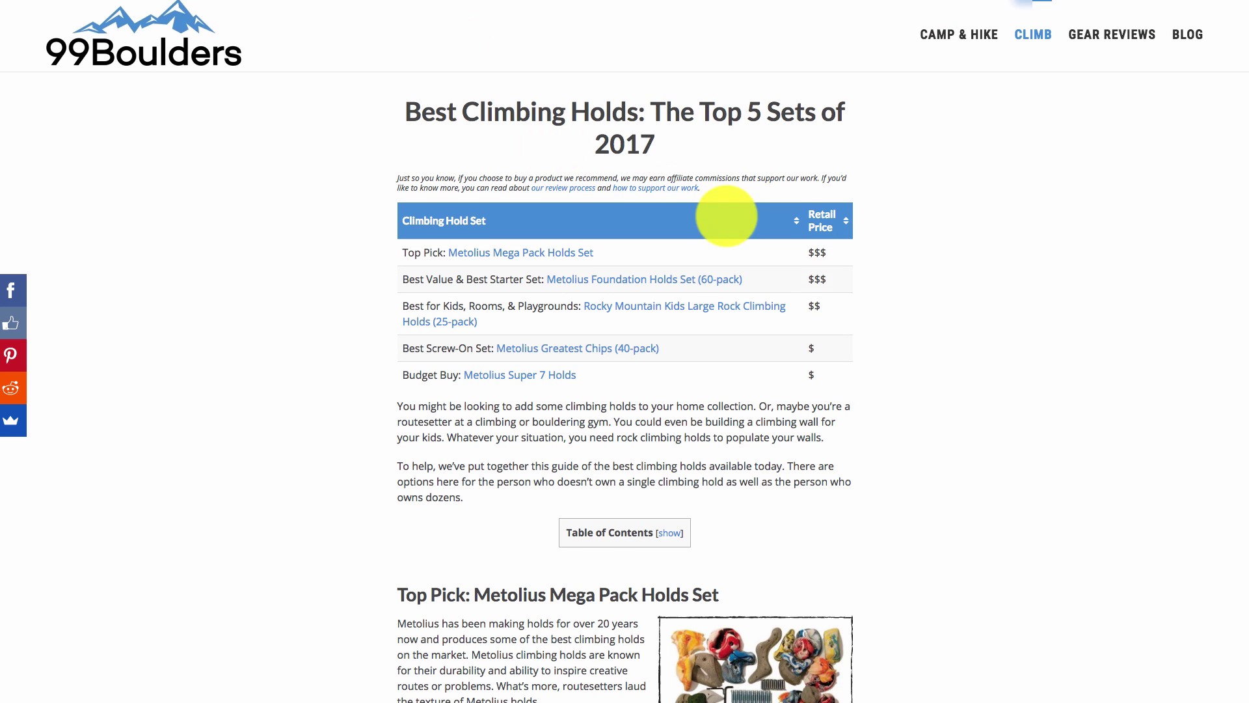
- Check the 99Boulders climbing holds guide and replace "Short Description" in the event description with "A Quality Alternative To Rocky Mountain Climbing Holds"
scroll(726, 215, down, 10)
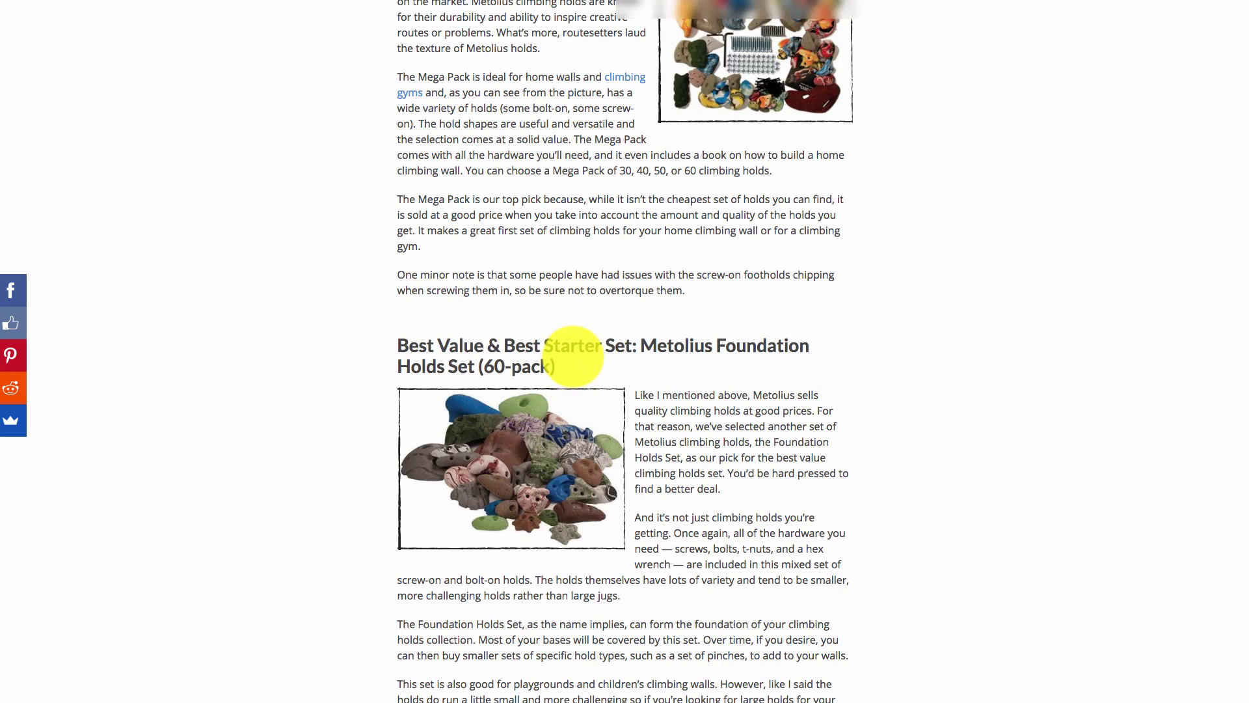
scroll(705, 413, up, 7)
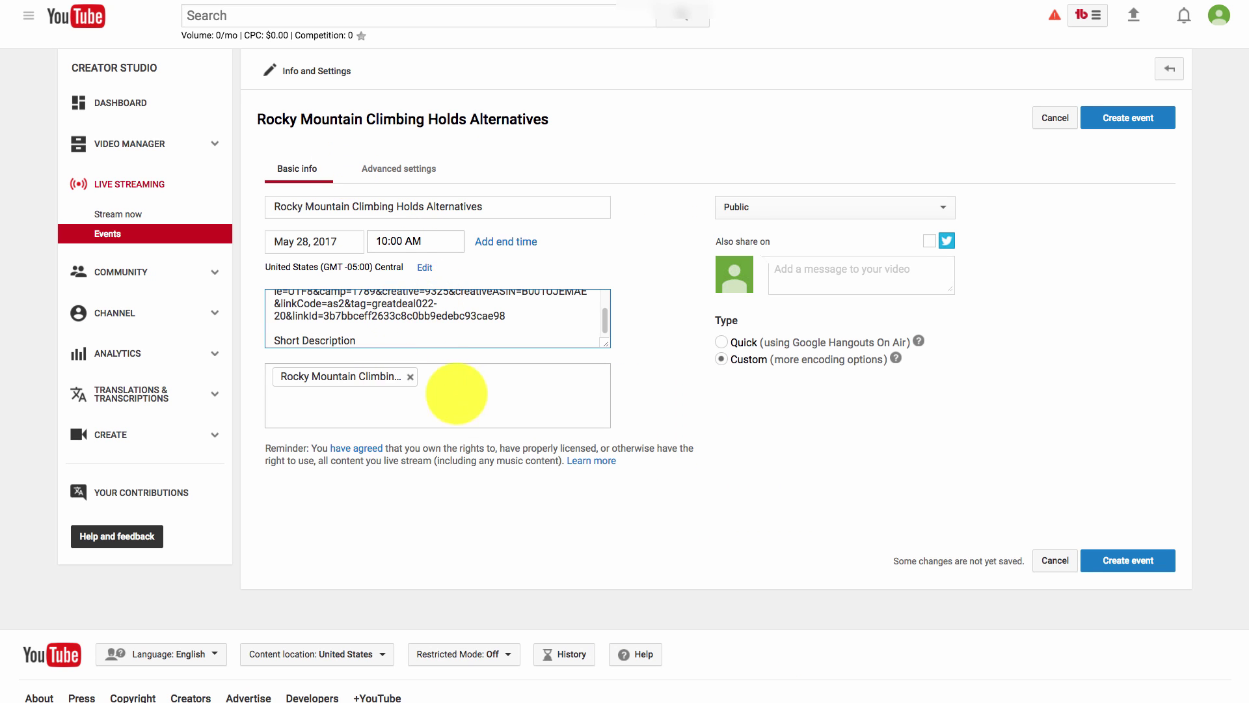
drag(384, 336, 273, 336)
key(BackSpace)
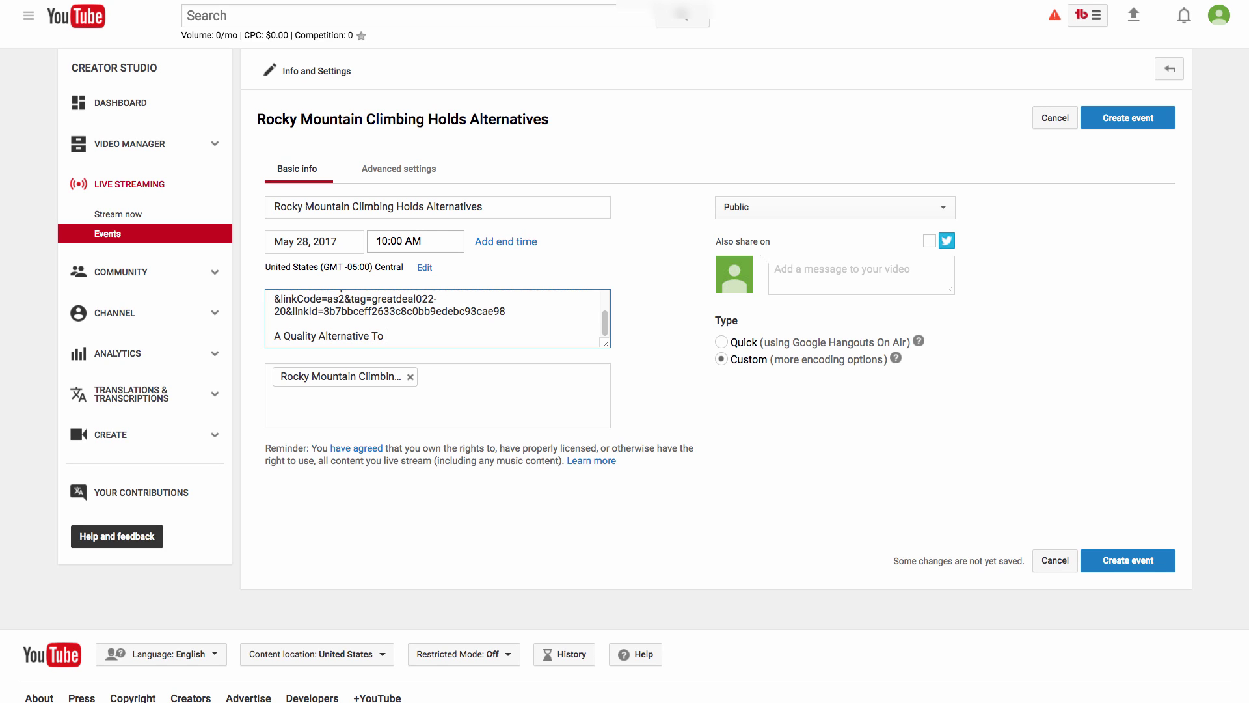
text(Mountain Climbing Holds)
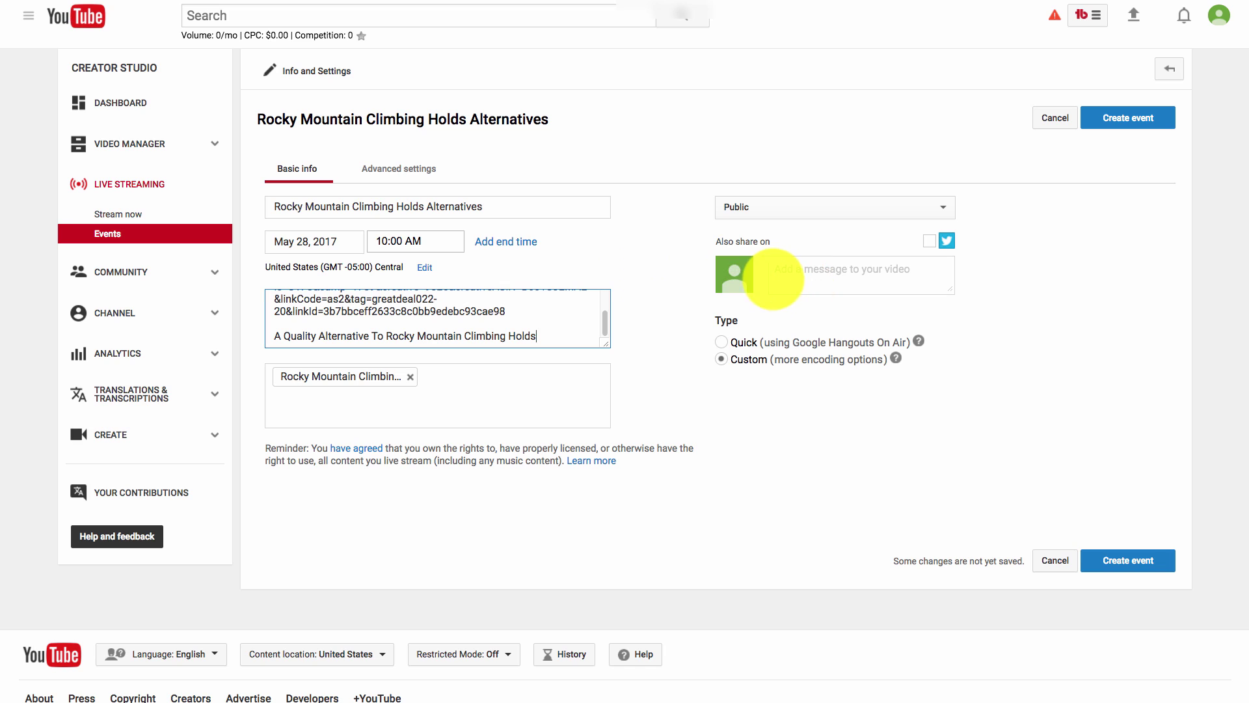
click(965, 360)
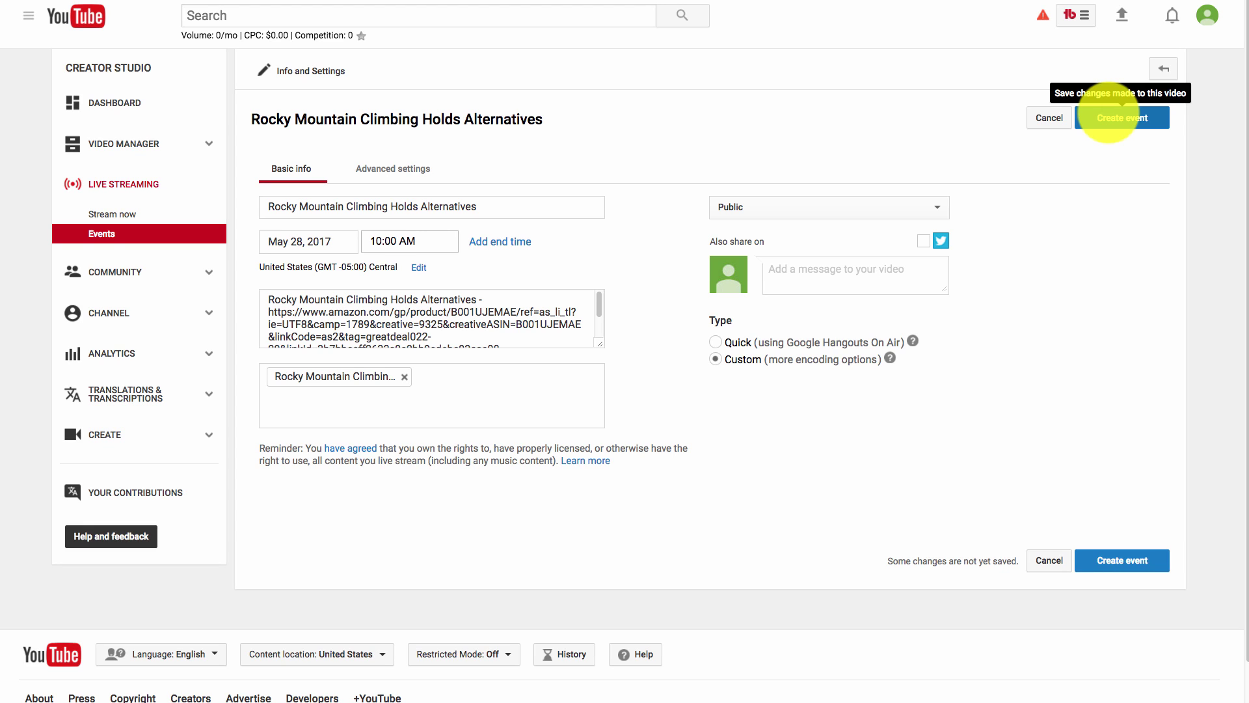
- Create the live event and copy the address of its YouTube watch page
click(1109, 112)
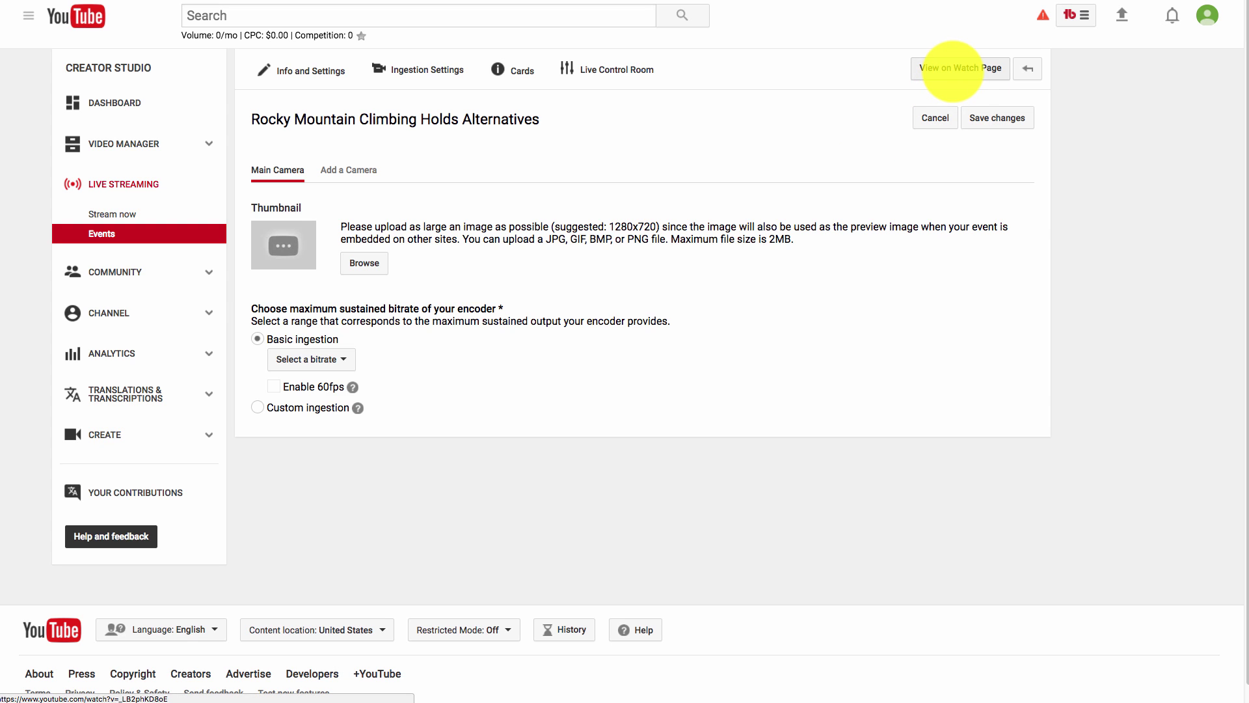
click(952, 69)
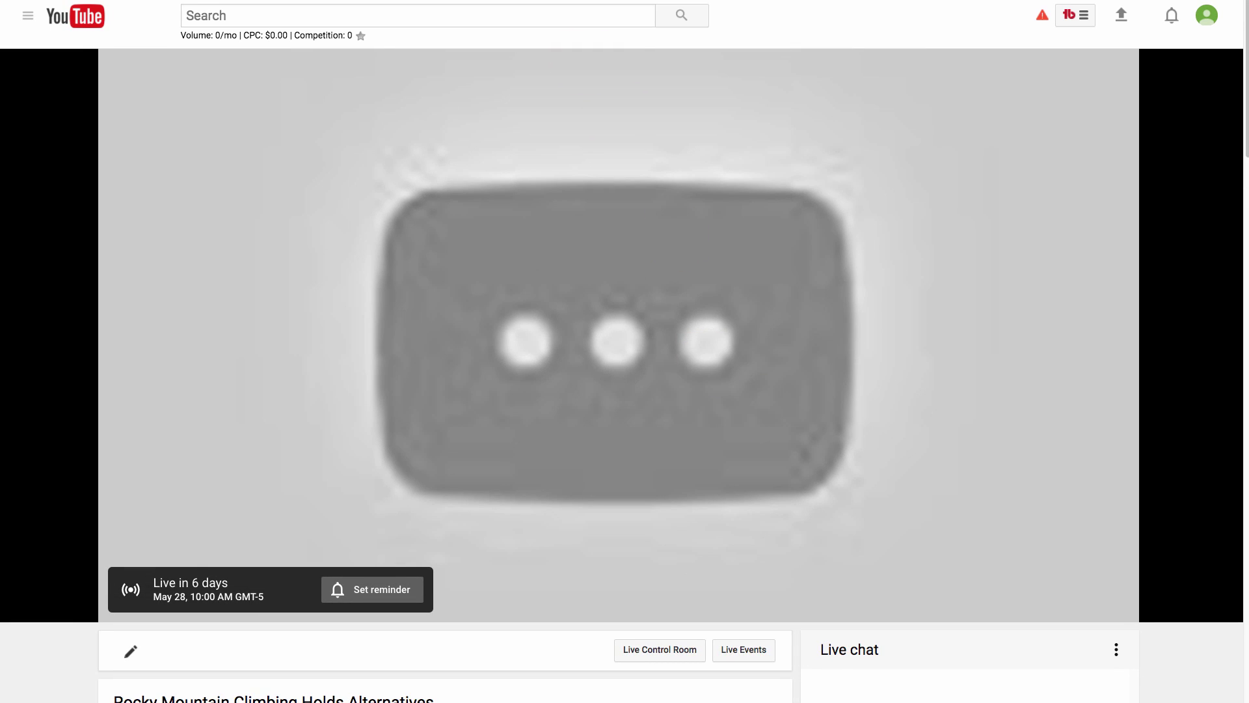
mouse_move(608, 4)
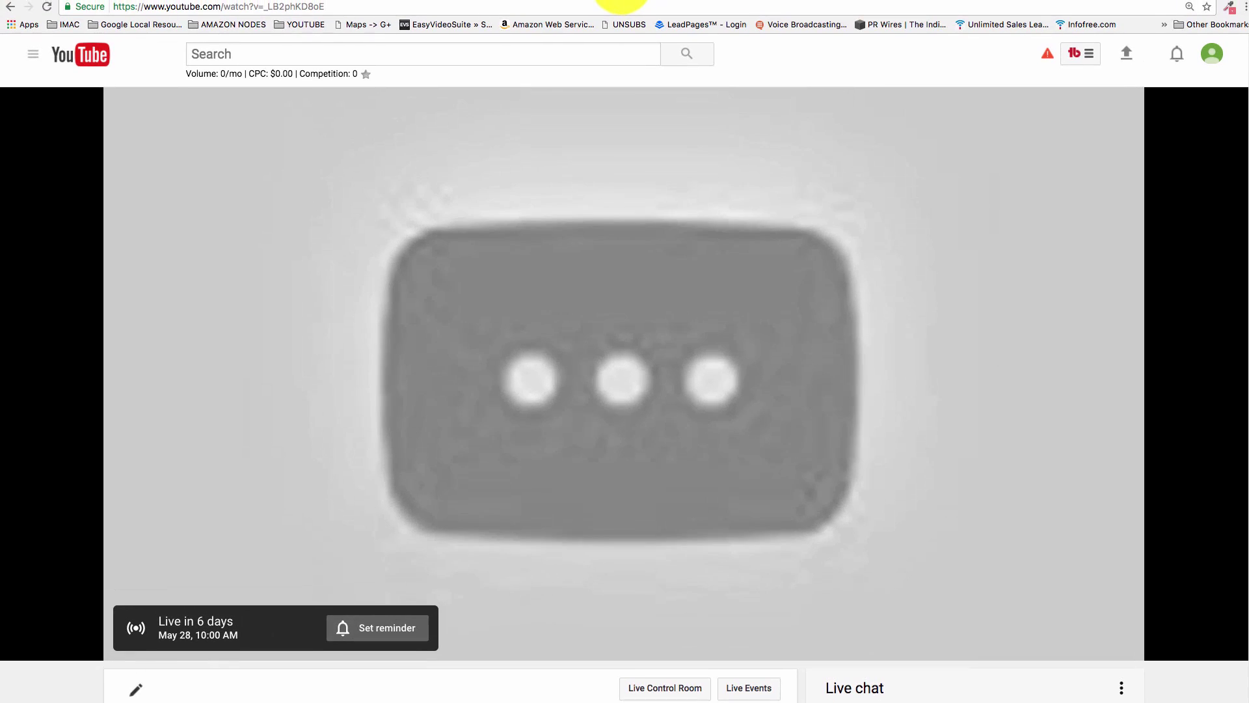
click(310, 13)
key(ctrl+c)
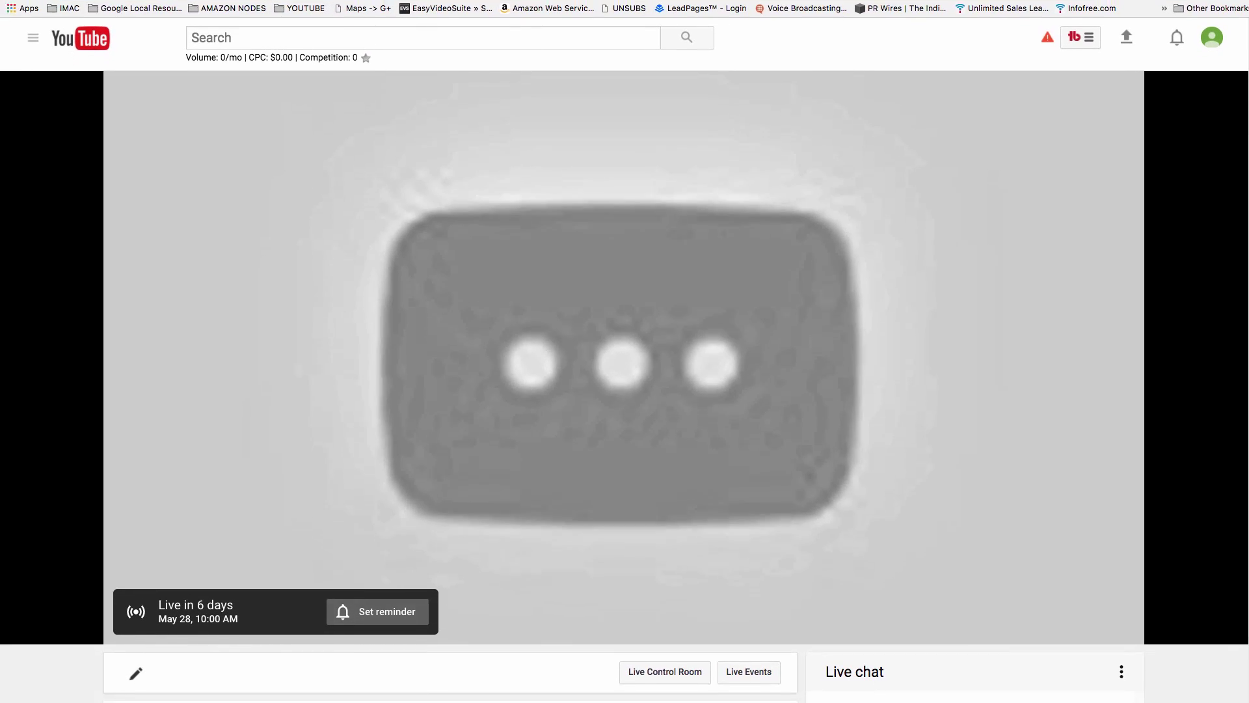
scroll(717, 232, down, 3)
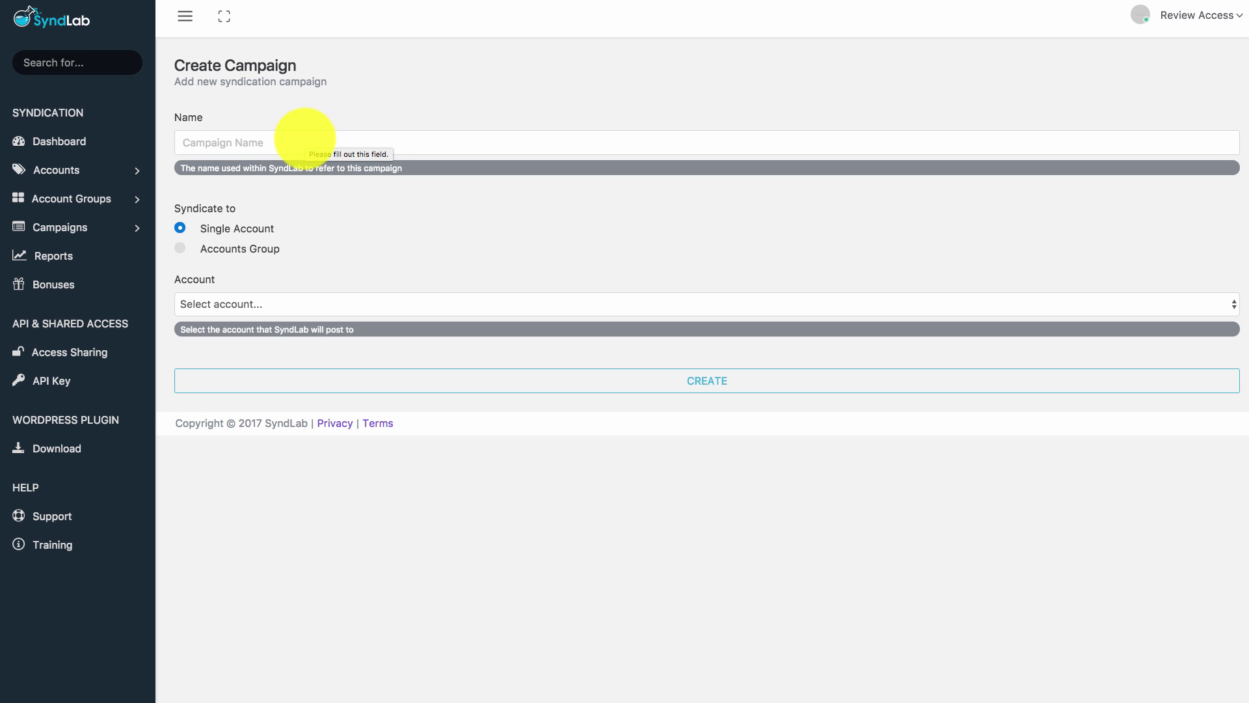
- In SyndLab, create a campaign named "climbing alternative" that syndicates to the ZB Campaign accounts group, and acknowledge the confirmation
click(306, 137)
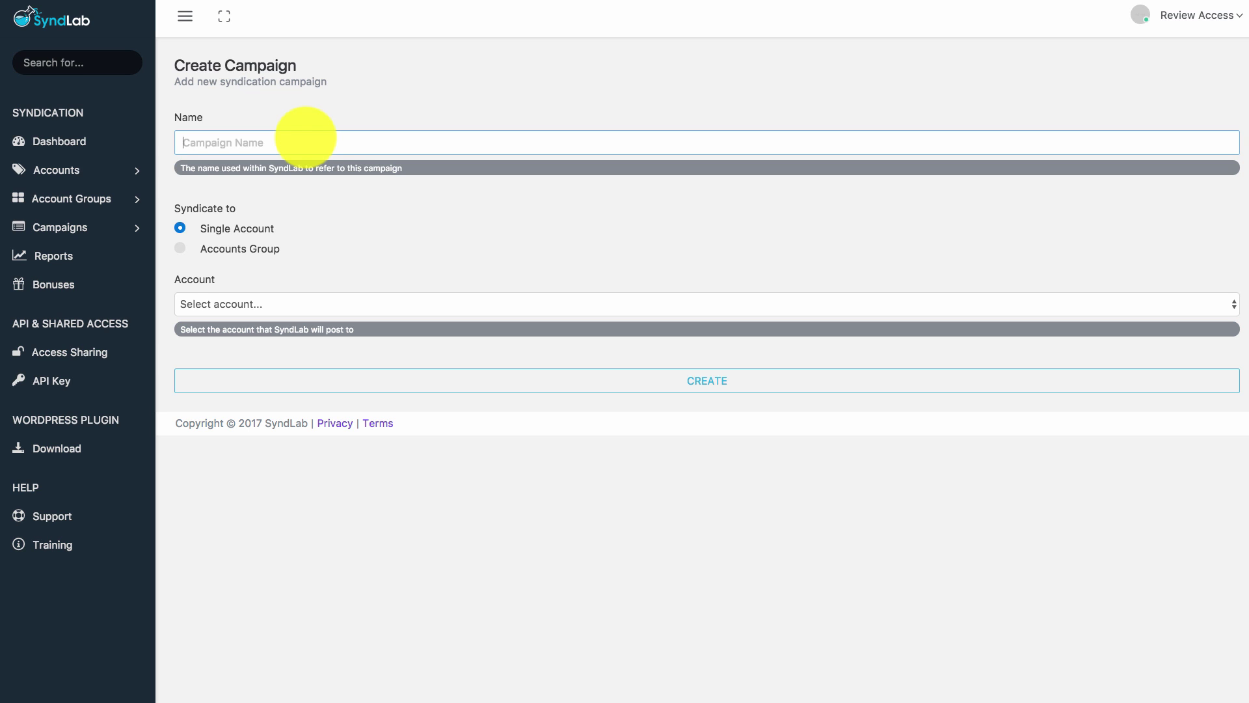
text(climbing alt)
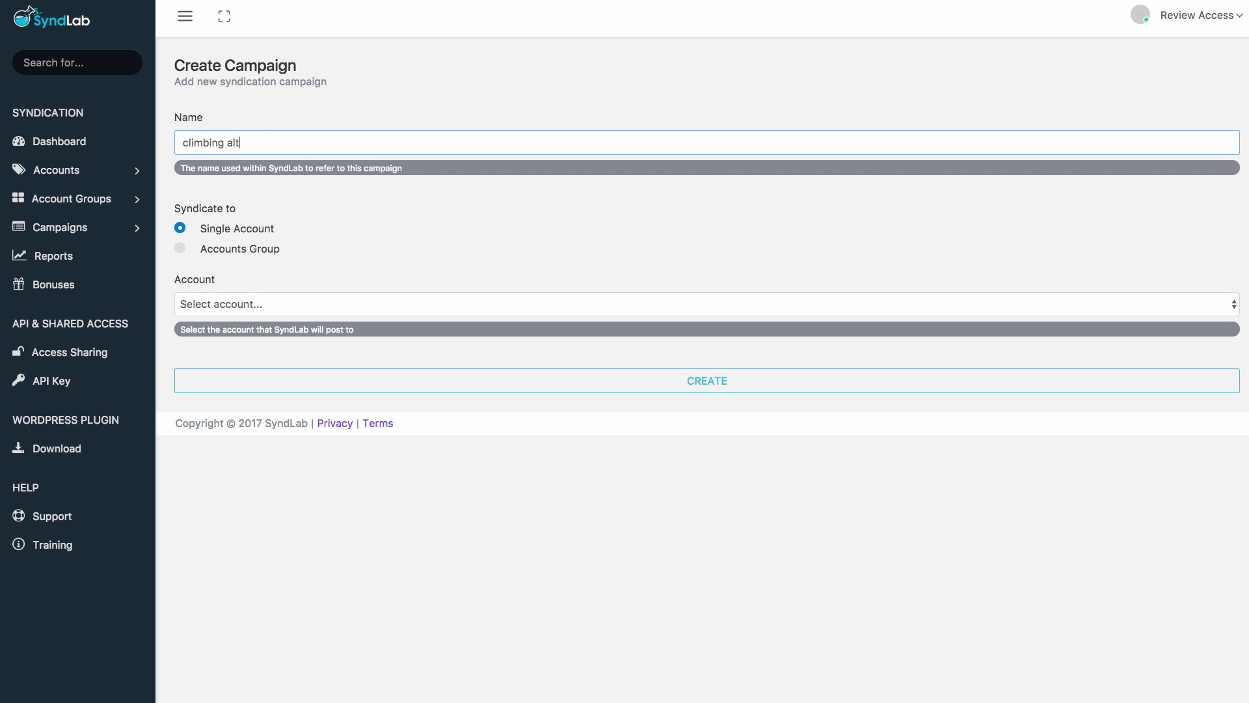
text(ernative)
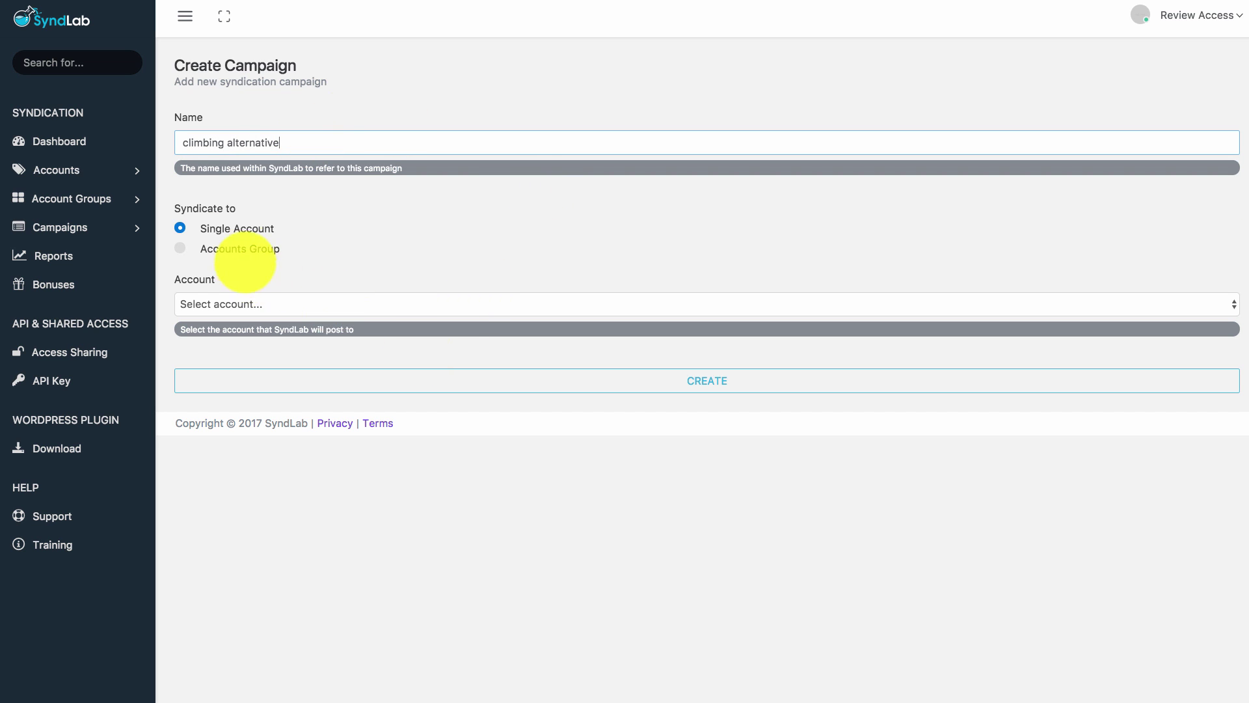
click(236, 247)
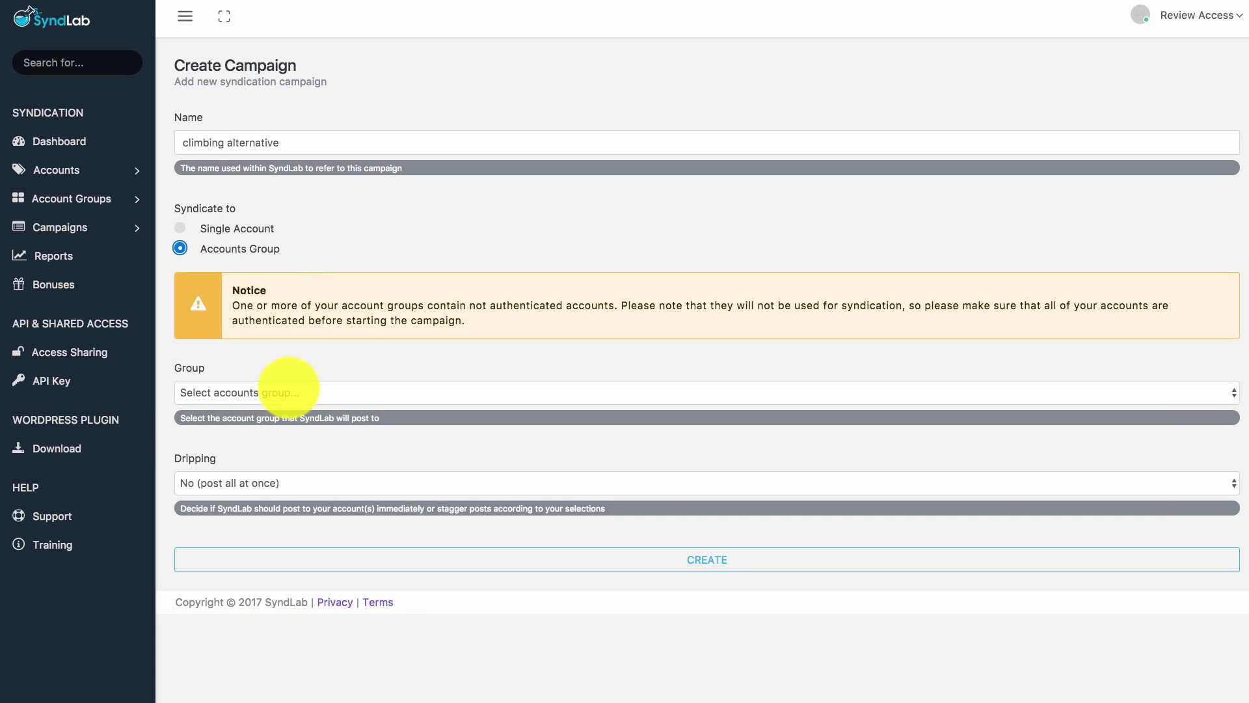
click(286, 393)
click(277, 406)
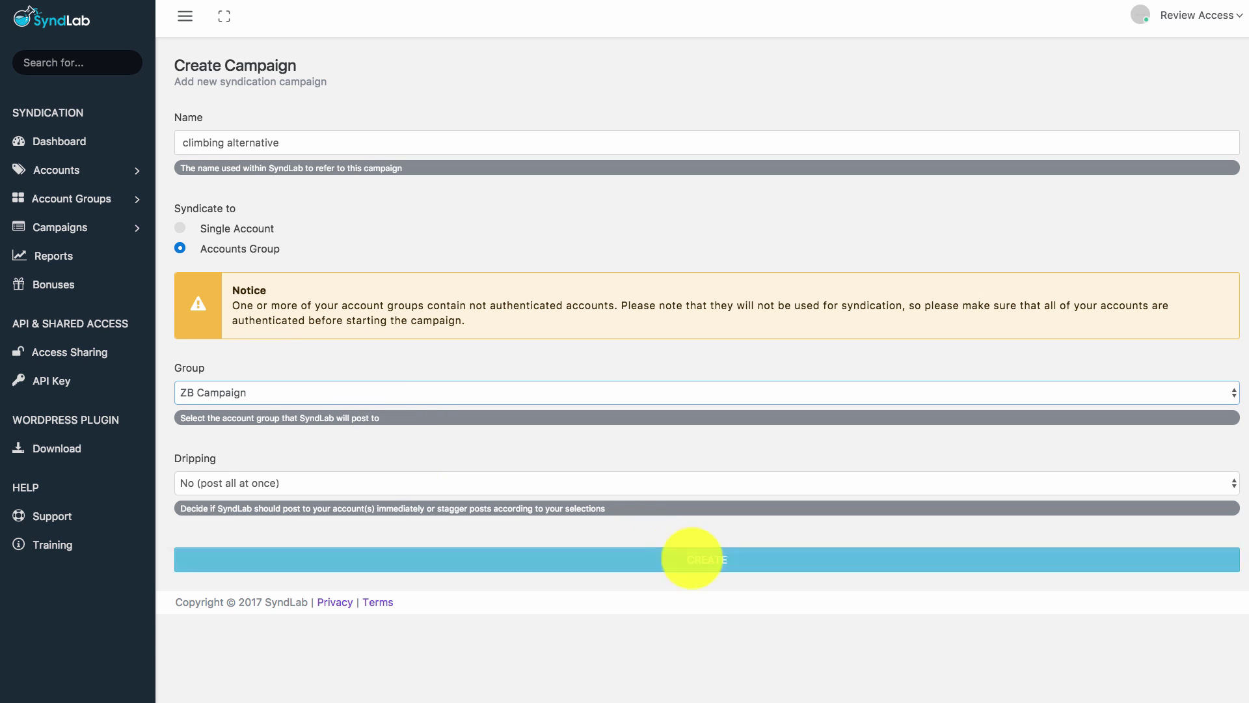
click(657, 558)
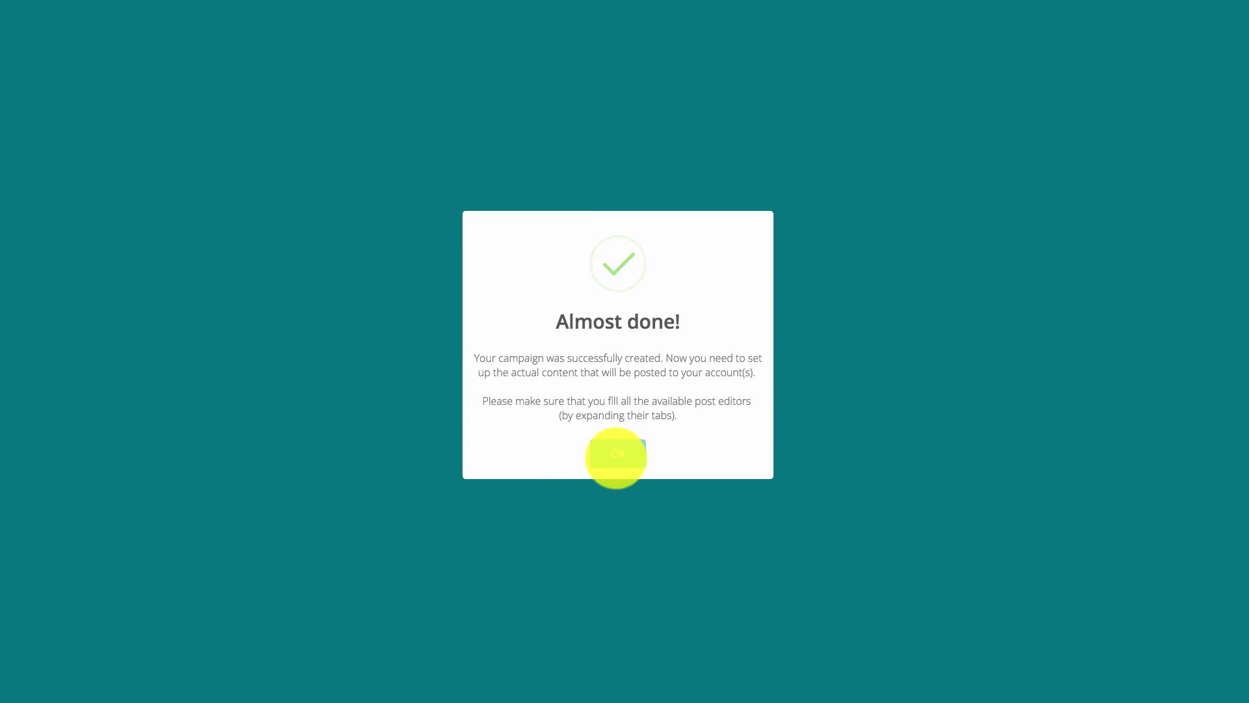
click(617, 454)
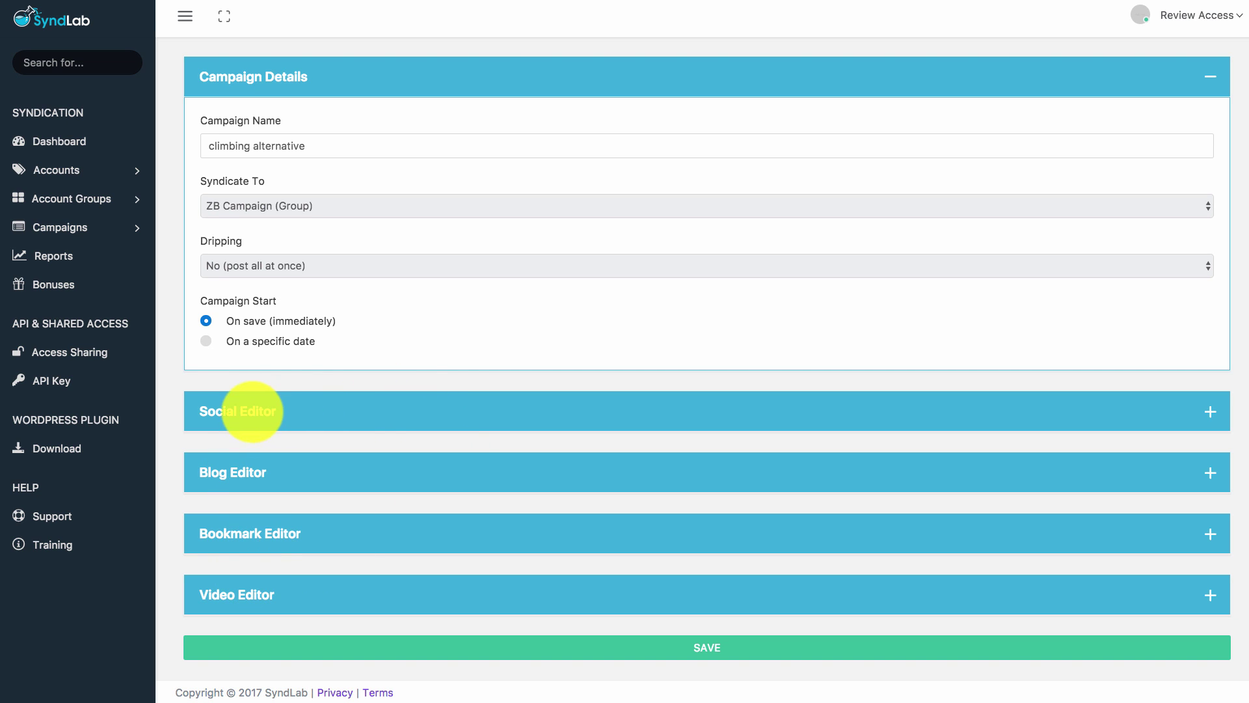
- Insert the copied YouTube watch URL as the campaign's Social Editor text
click(253, 411)
scroll(263, 449, down, 1)
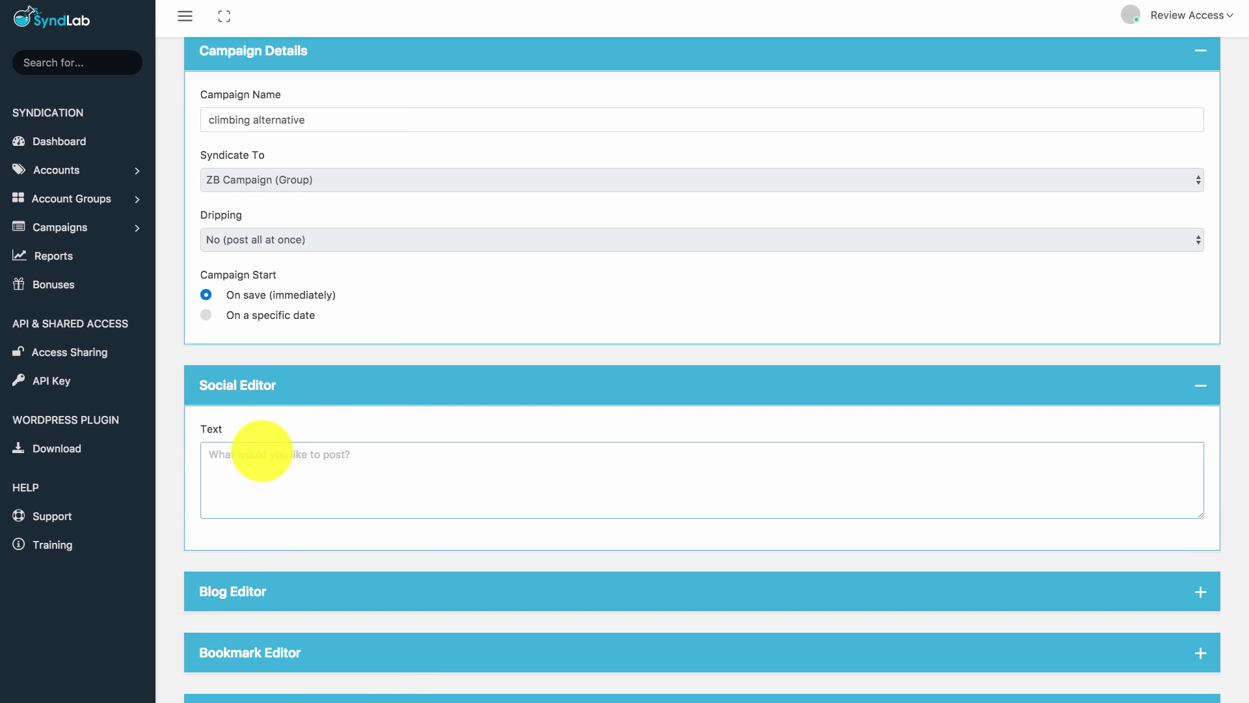
key(ctrl+v)
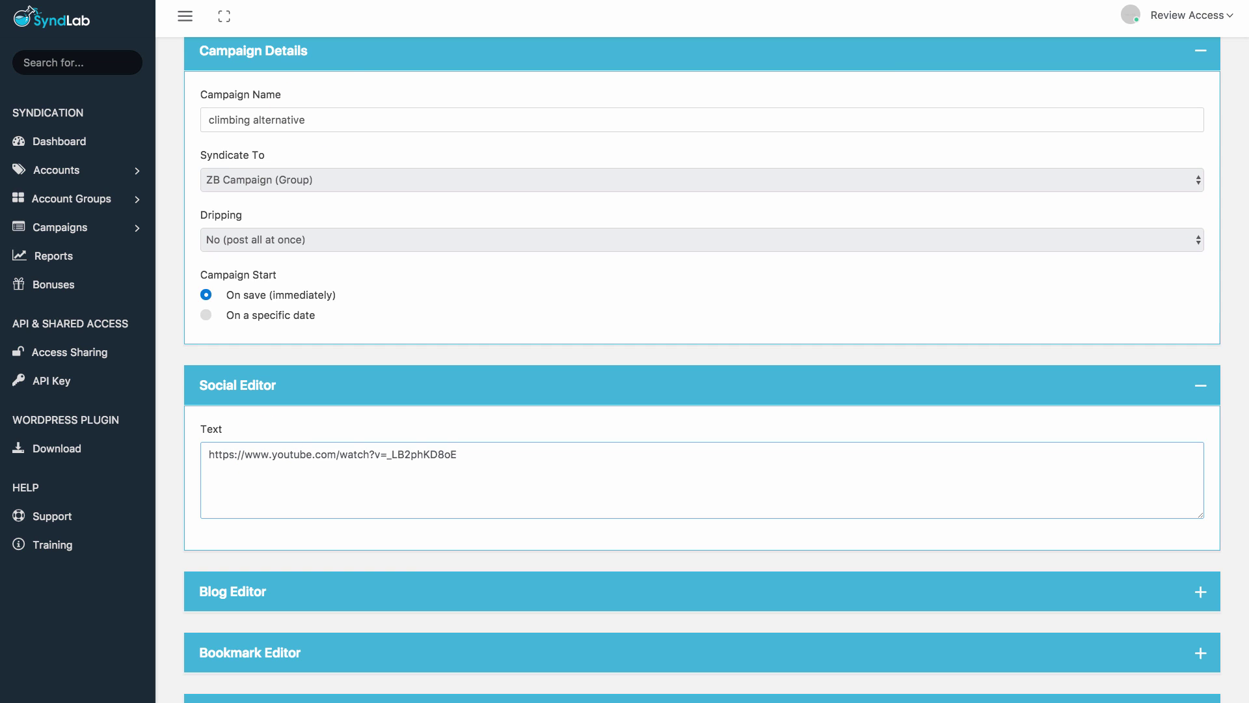
- Copy "Rocky Mountain Climbing Holds Alternatives" from the YouTube event's description and insert it with a hyphen before the URL in the Social Editor text
key(ctrl+Left)
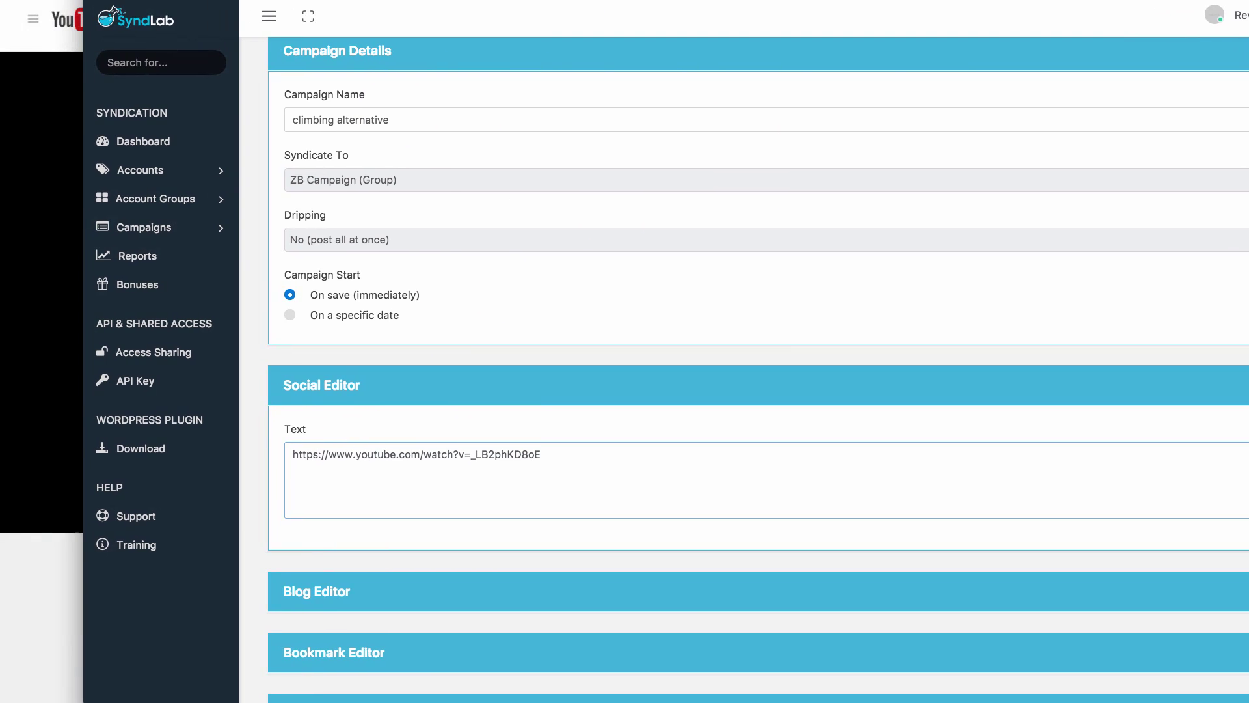
scroll(302, 591, down, 9)
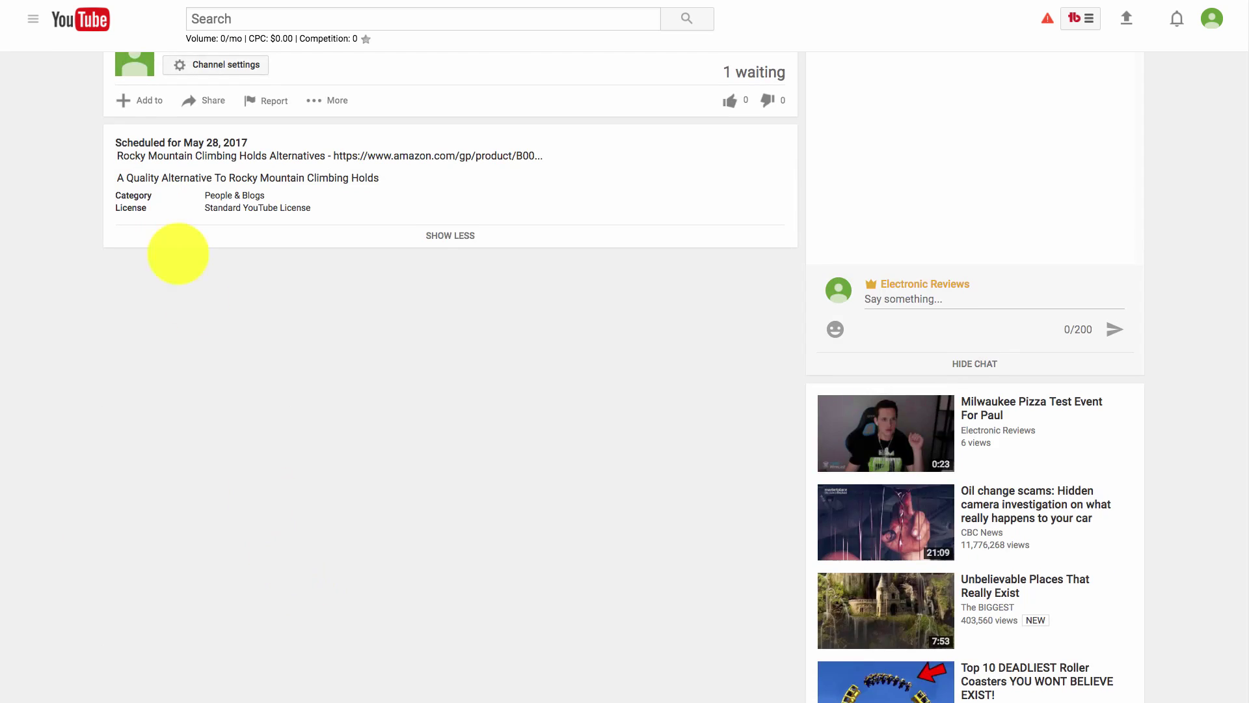
drag(119, 154, 325, 156)
key(super+c)
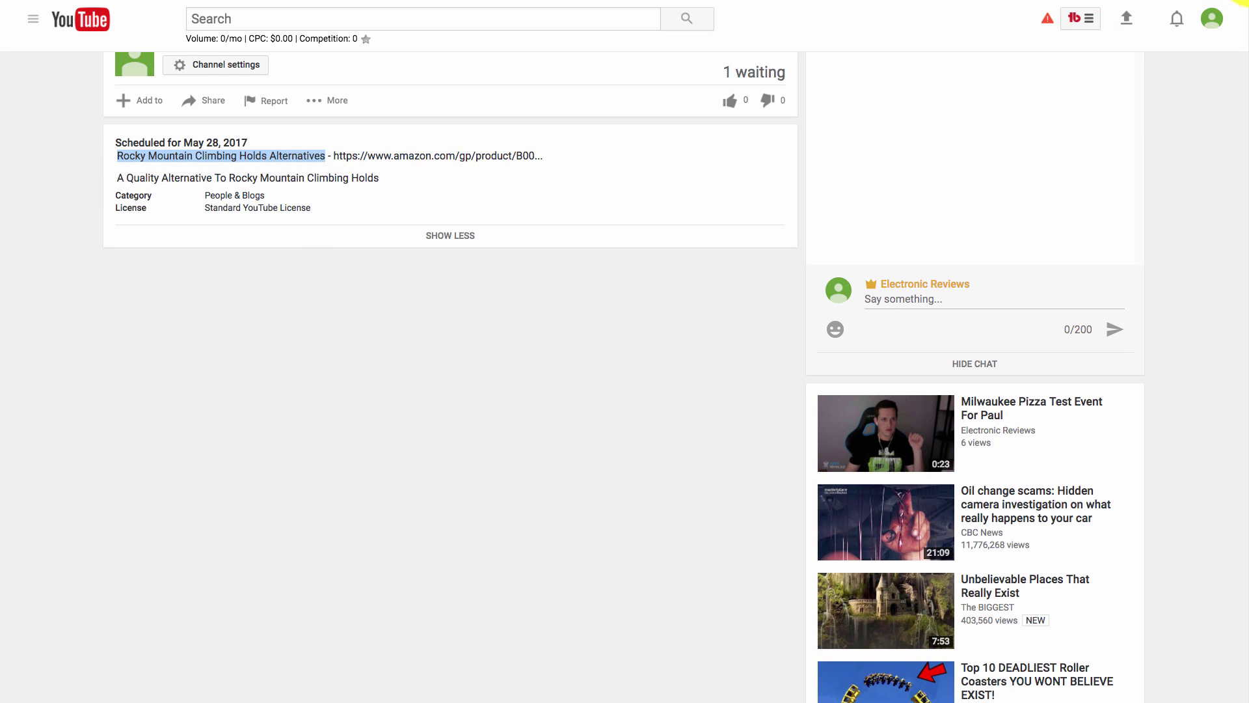
key(ctrl+Right)
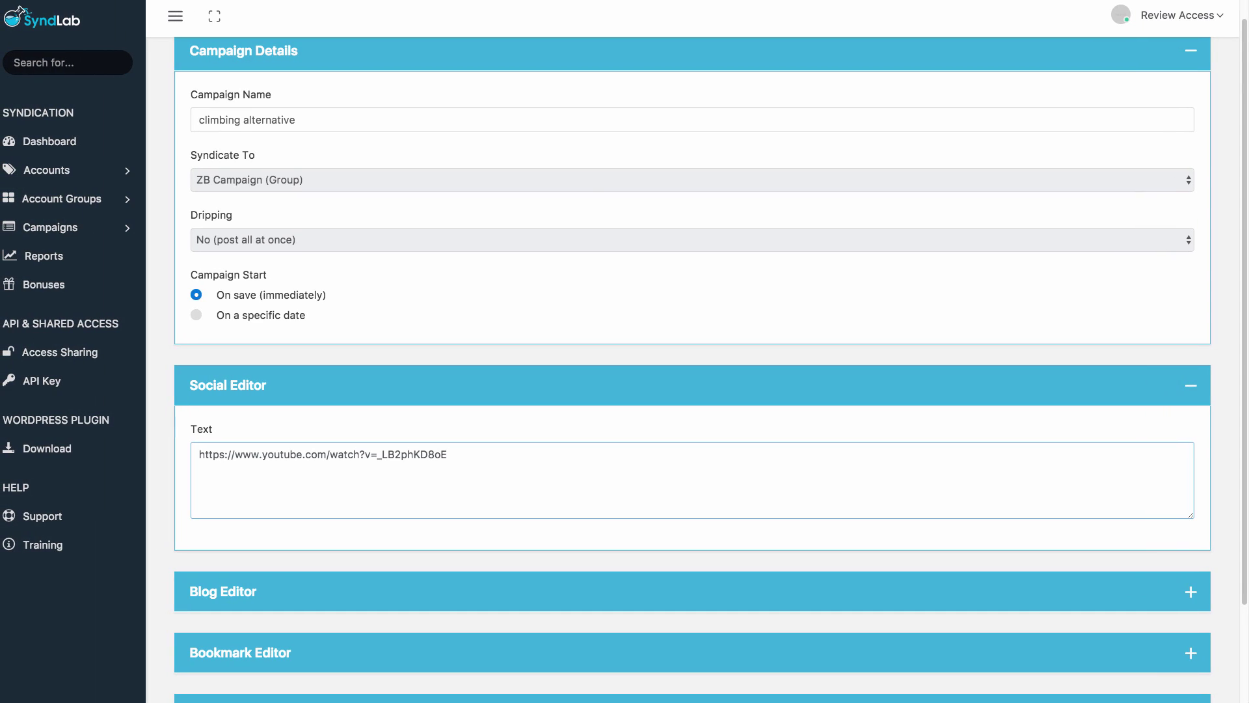
text(-)
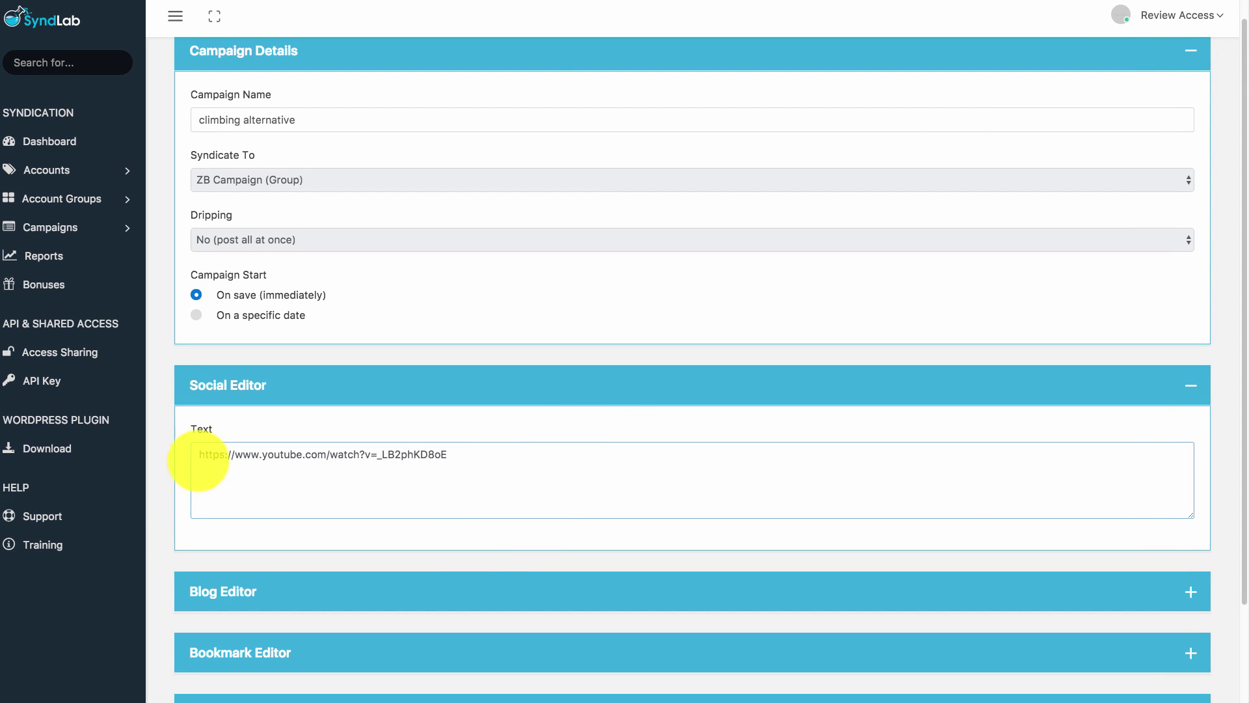
click(206, 453)
text(Rocky Mountain Climbing Holds Alternatives -)
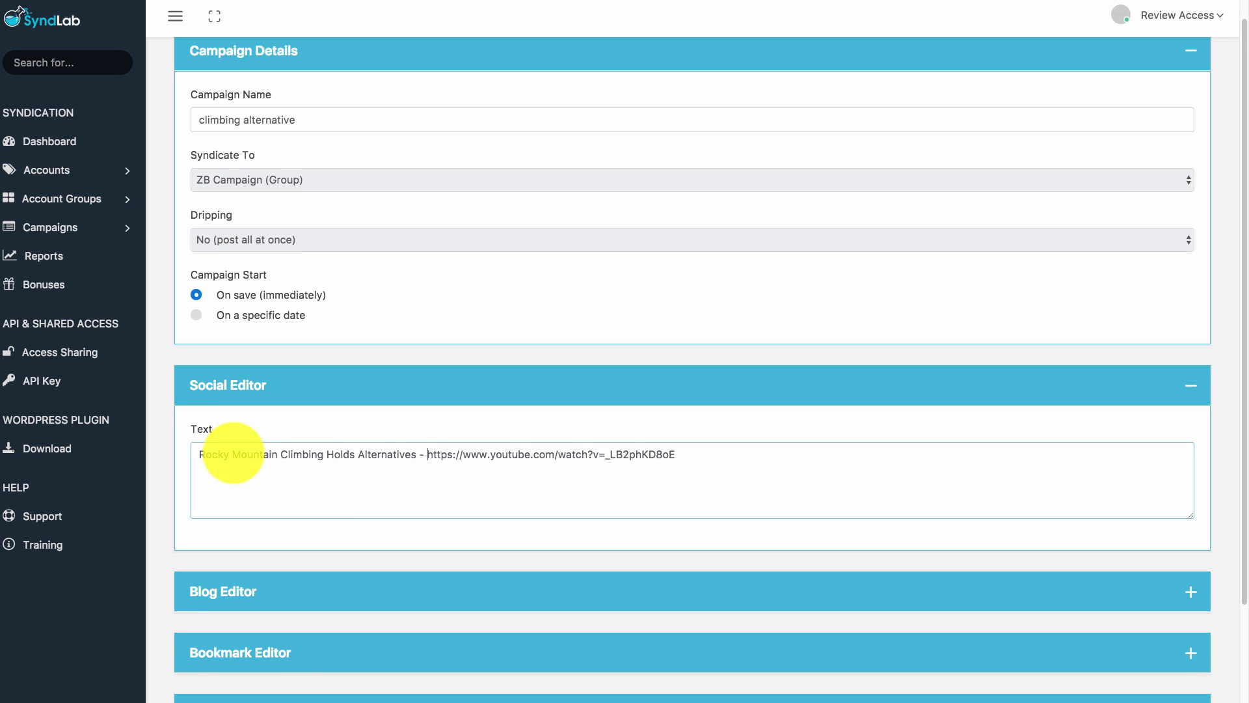
- Expand the Blog Editor and set the blog title to "Rocky Mountain Climbing Holds Alternatives"
scroll(367, 482, down, 1)
scroll(696, 544, down, 1)
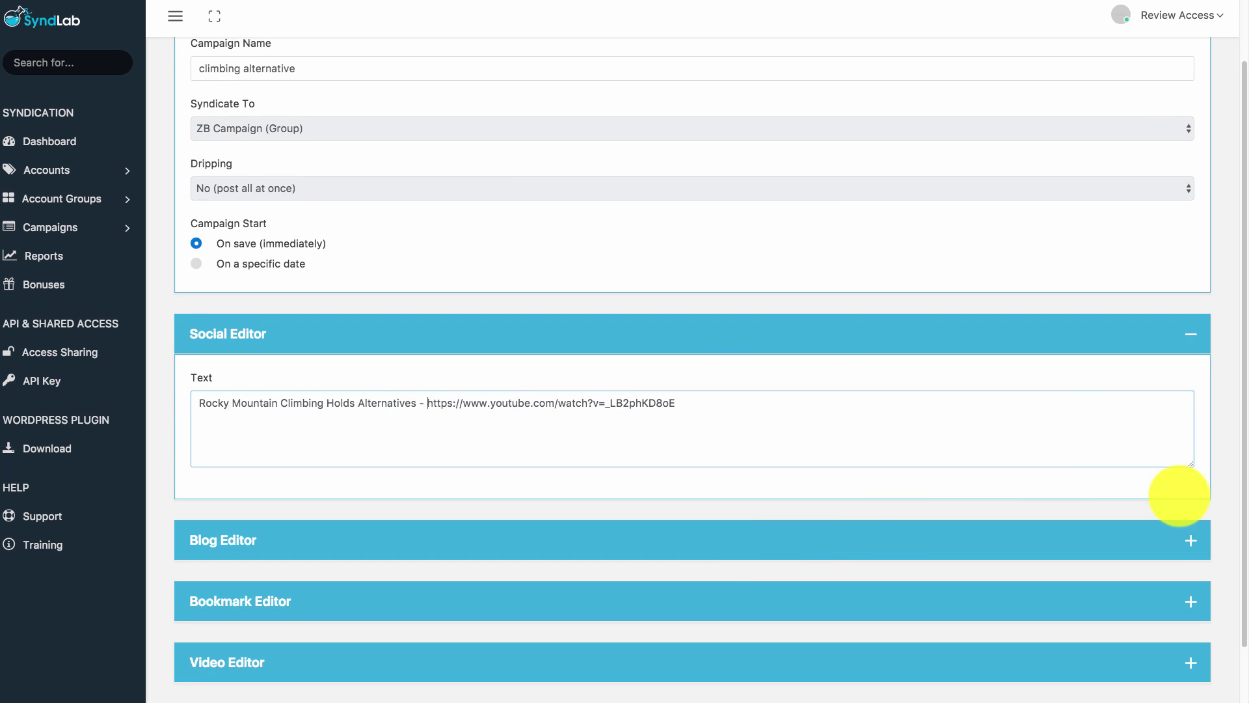
click(1191, 539)
scroll(956, 558, down, 4)
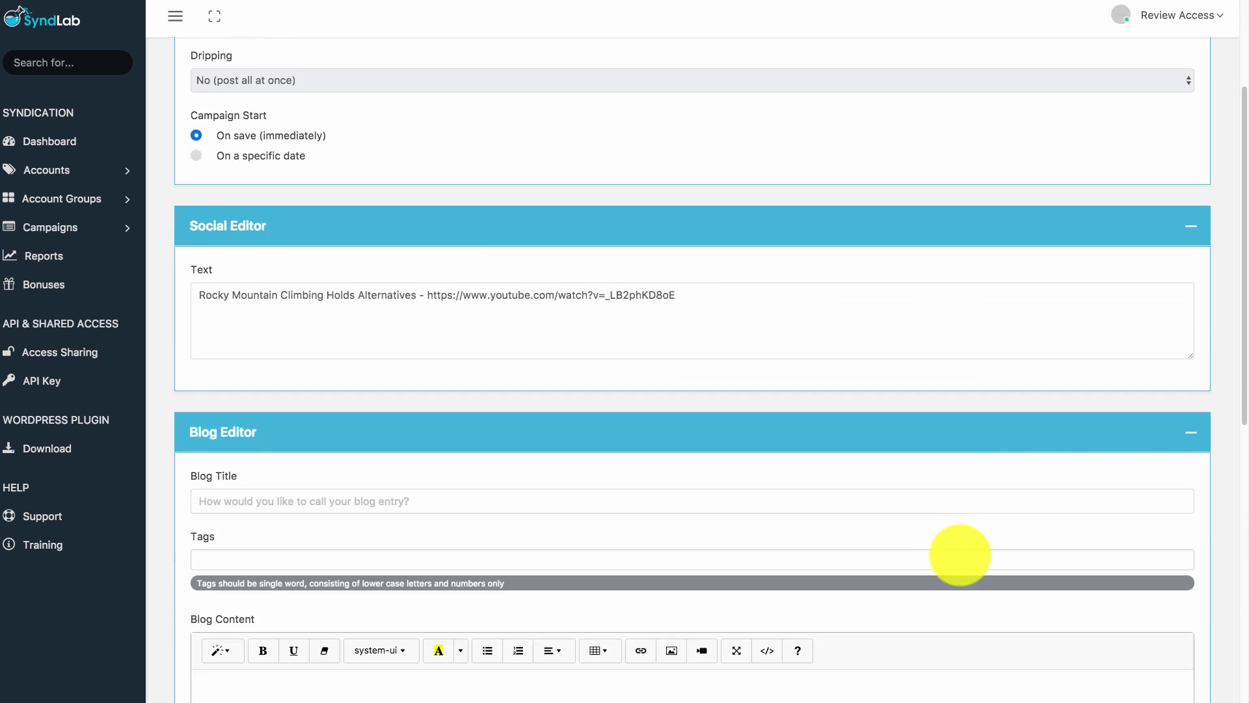
click(299, 495)
key(super+v)
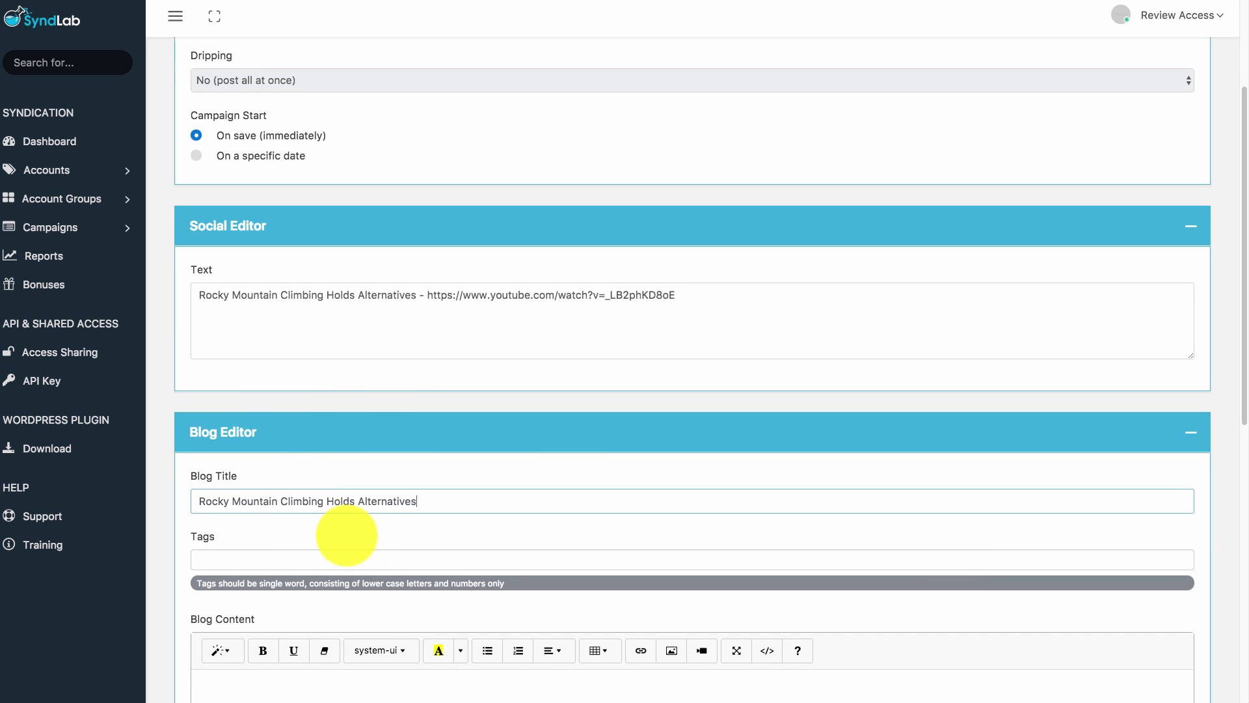
- Add the blog tags rocky, mountain, climbing, holds and alternatives
scroll(325, 540, down, 1)
click(315, 552)
text(rocky)
key(Return)
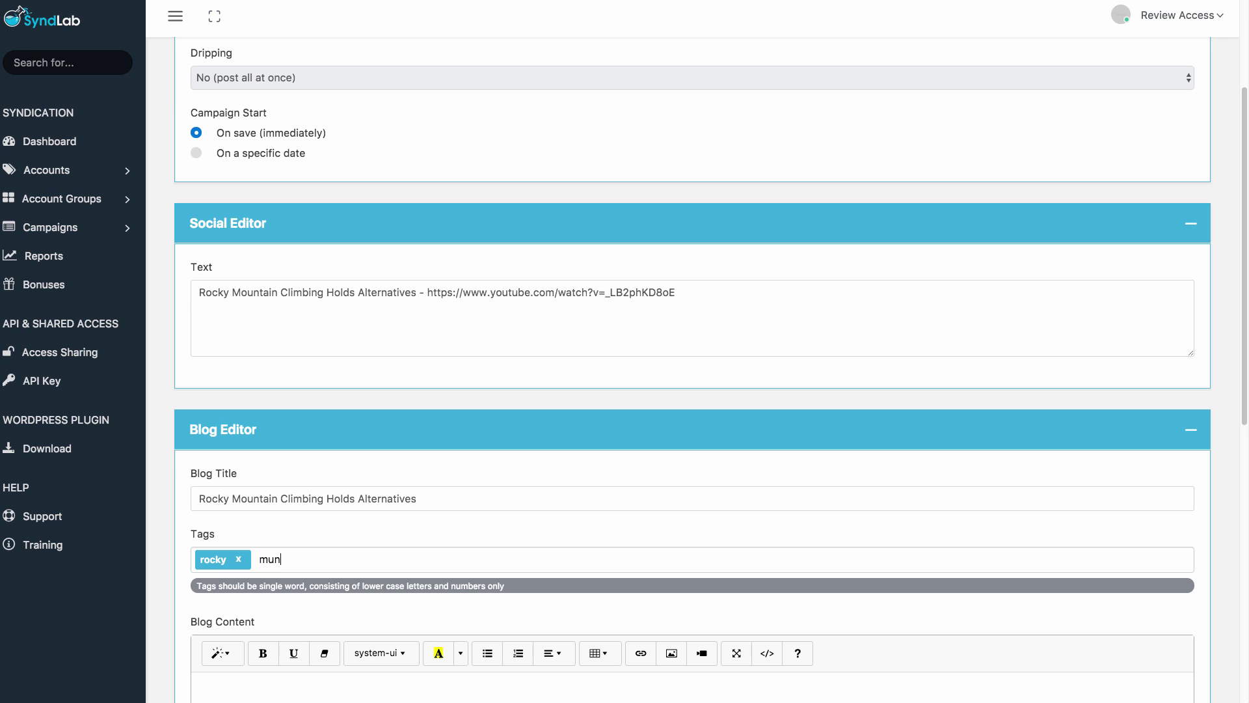
text(mountain)
key(Return)
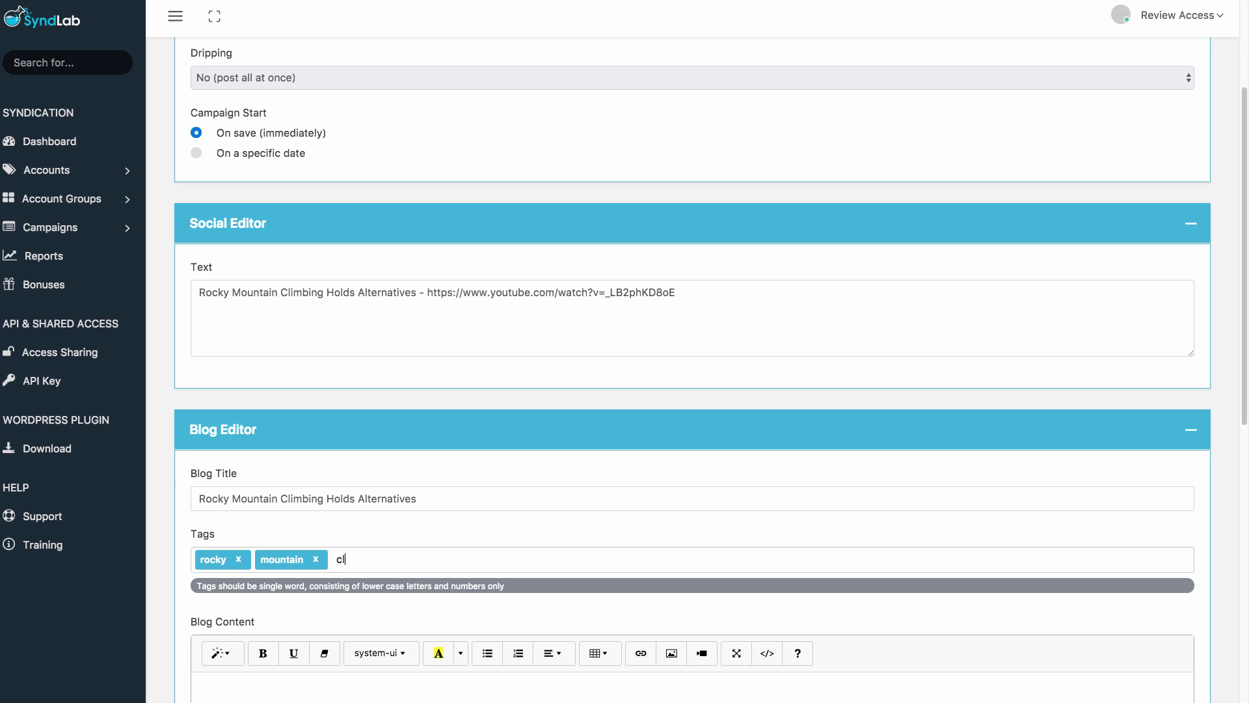
text(climbing)
key(Return)
text(holds)
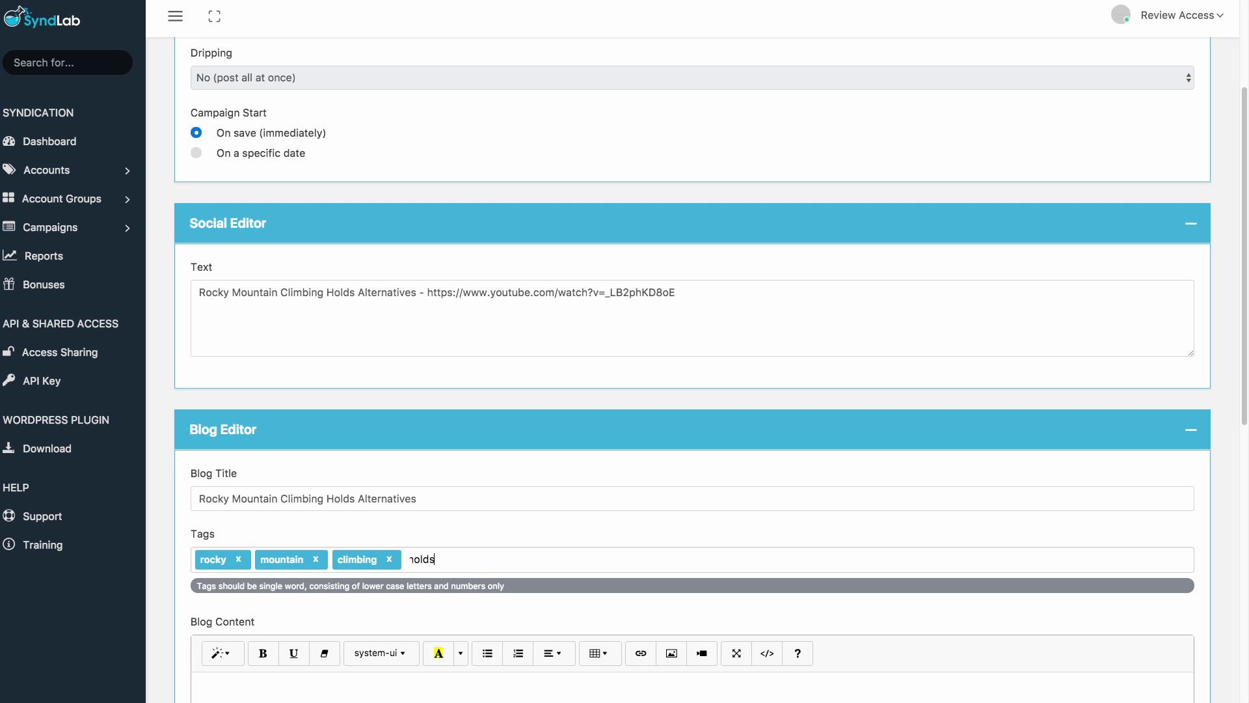
key(Return)
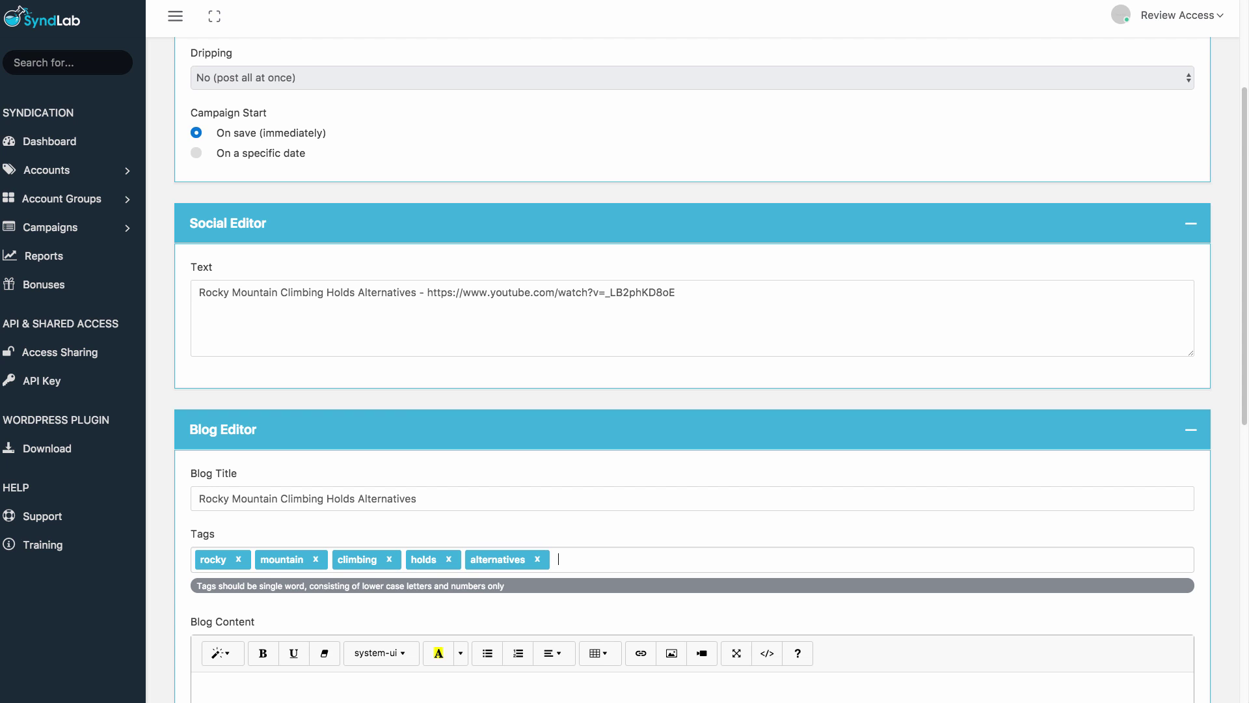
- Enter "Rocky Mountain Climbing Holds Alternatives" as the blog content
scroll(390, 558, down, 3)
click(354, 596)
key(ctrl+v)
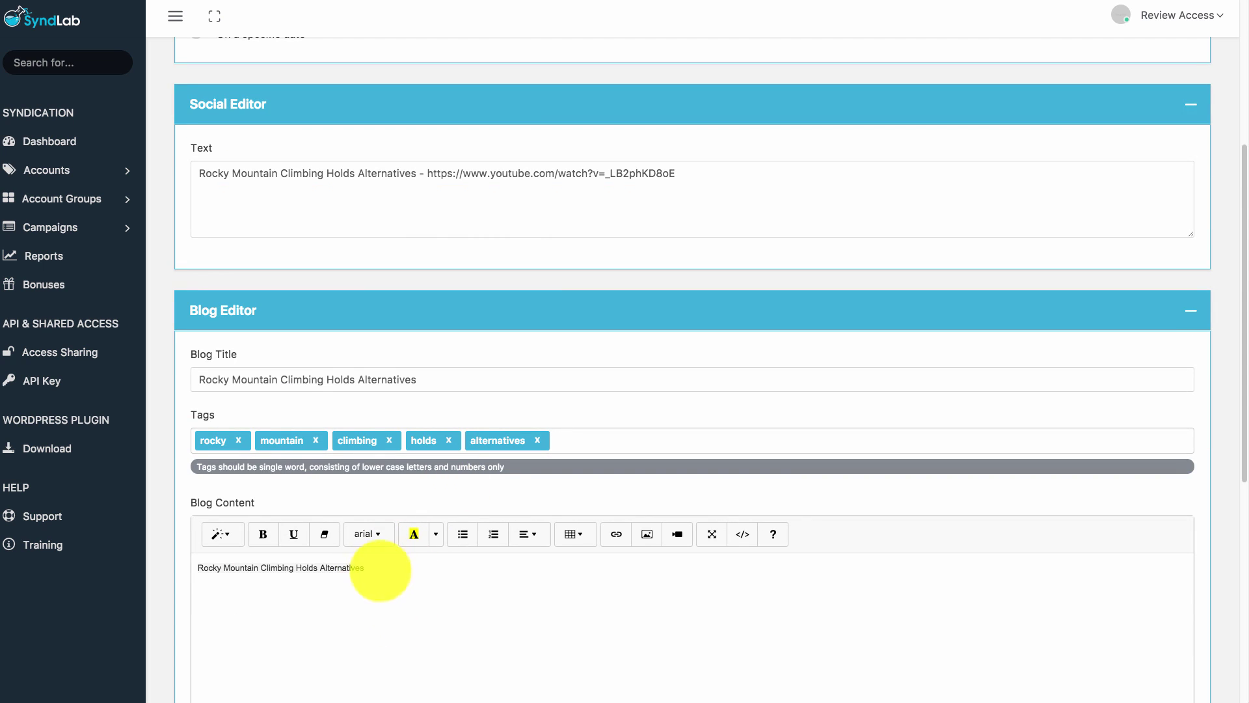
- Link the blog content text to the YouTube watch URL copied from the Social Editor text
drag(366, 568, 193, 569)
drag(680, 175, 423, 171)
key(ctrl+c)
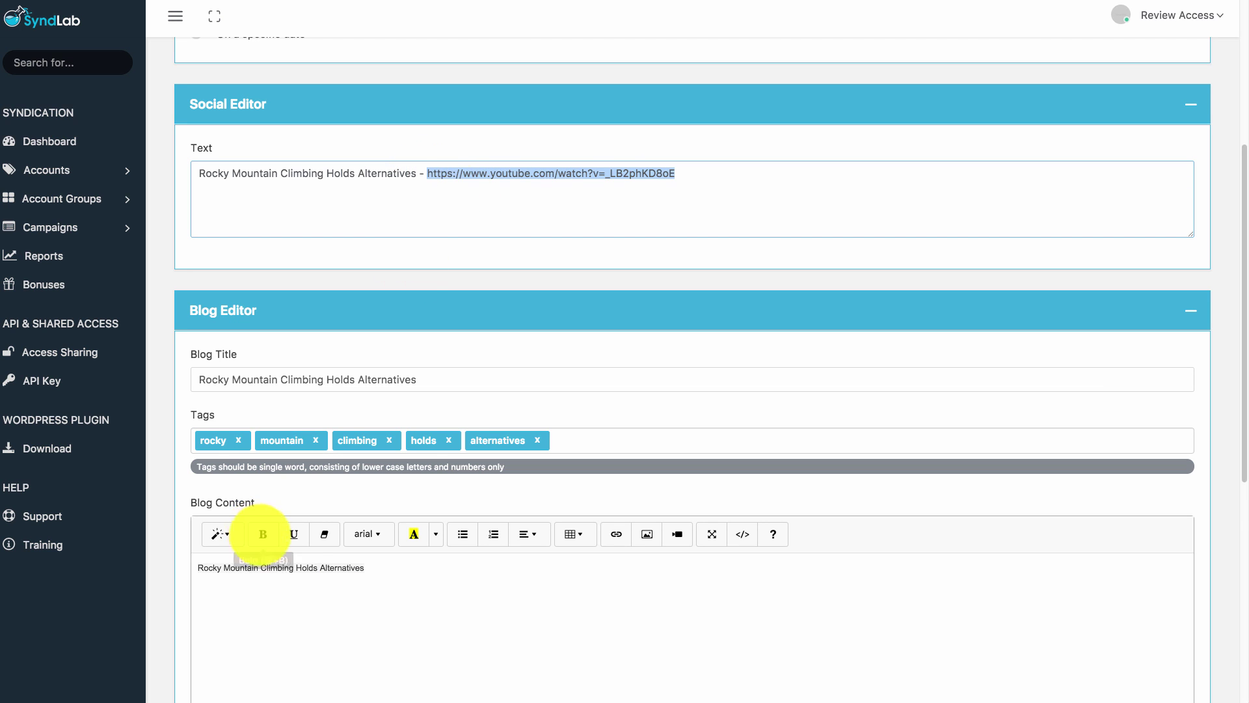
drag(367, 568, 162, 567)
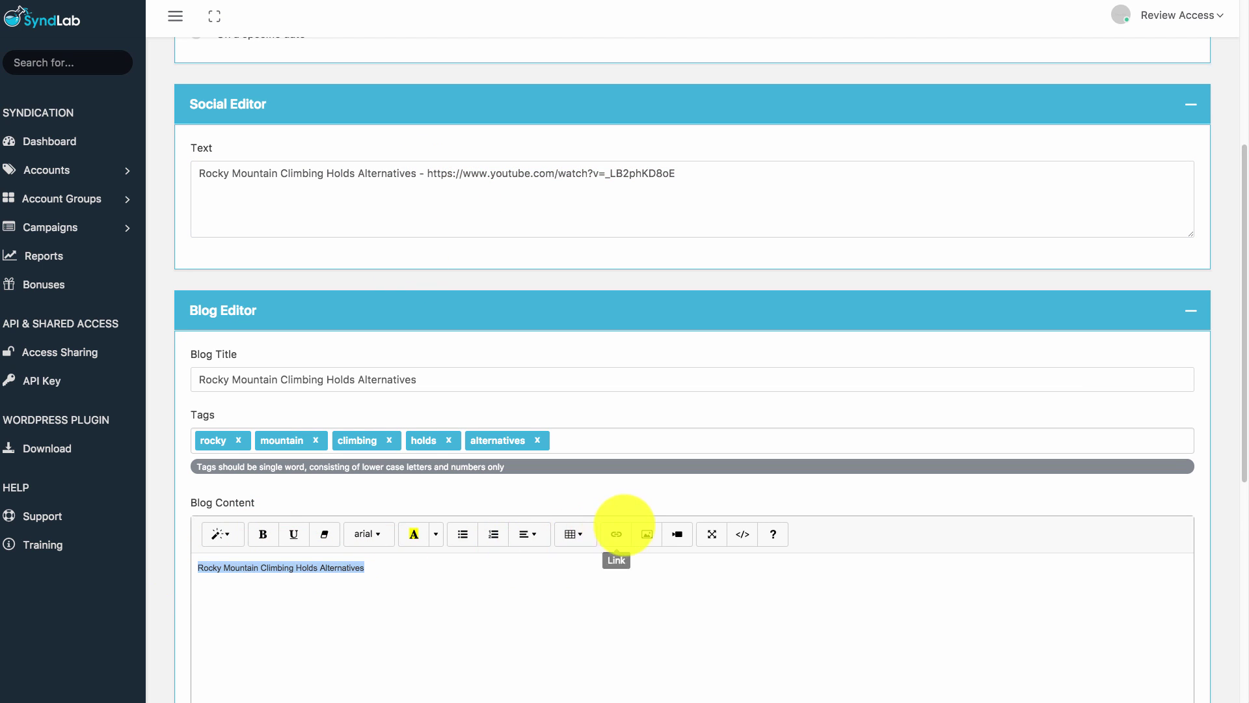
click(616, 534)
drag(698, 167, 432, 145)
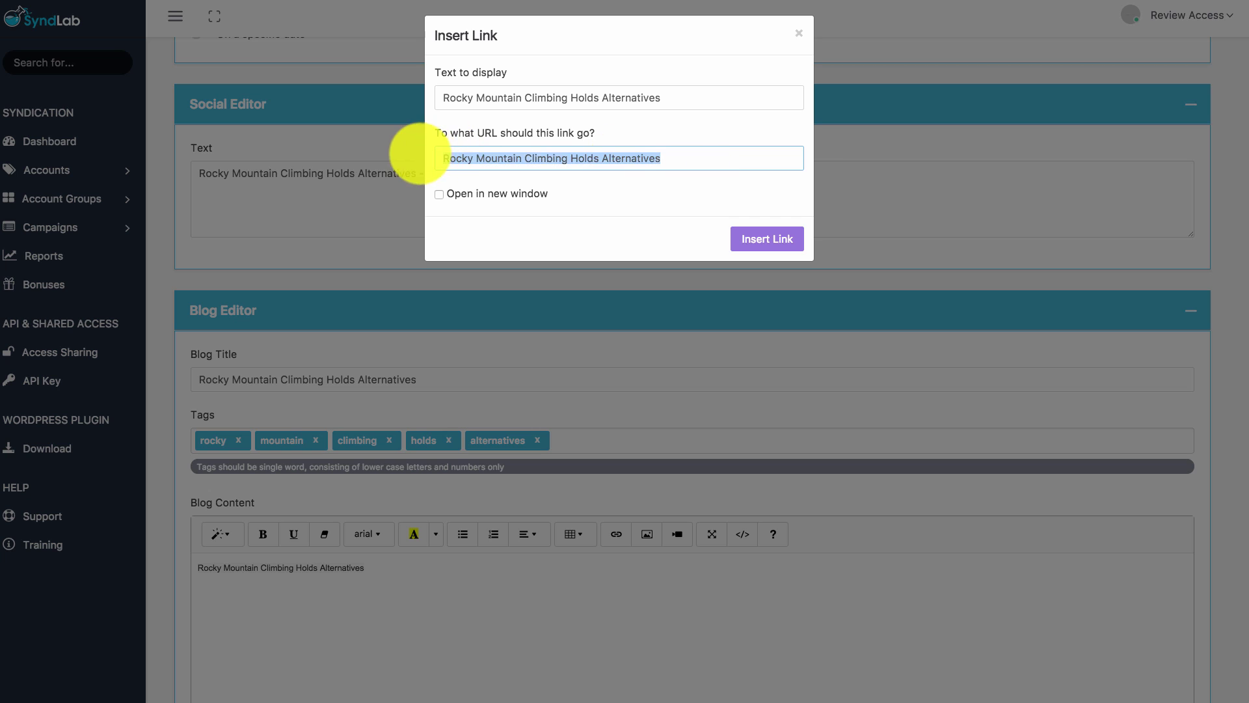
key(ctrl+v)
click(762, 239)
- Expand the Bookmark Editor and fill its link URL with the copied YouTube watch URL
scroll(794, 306, down, 5)
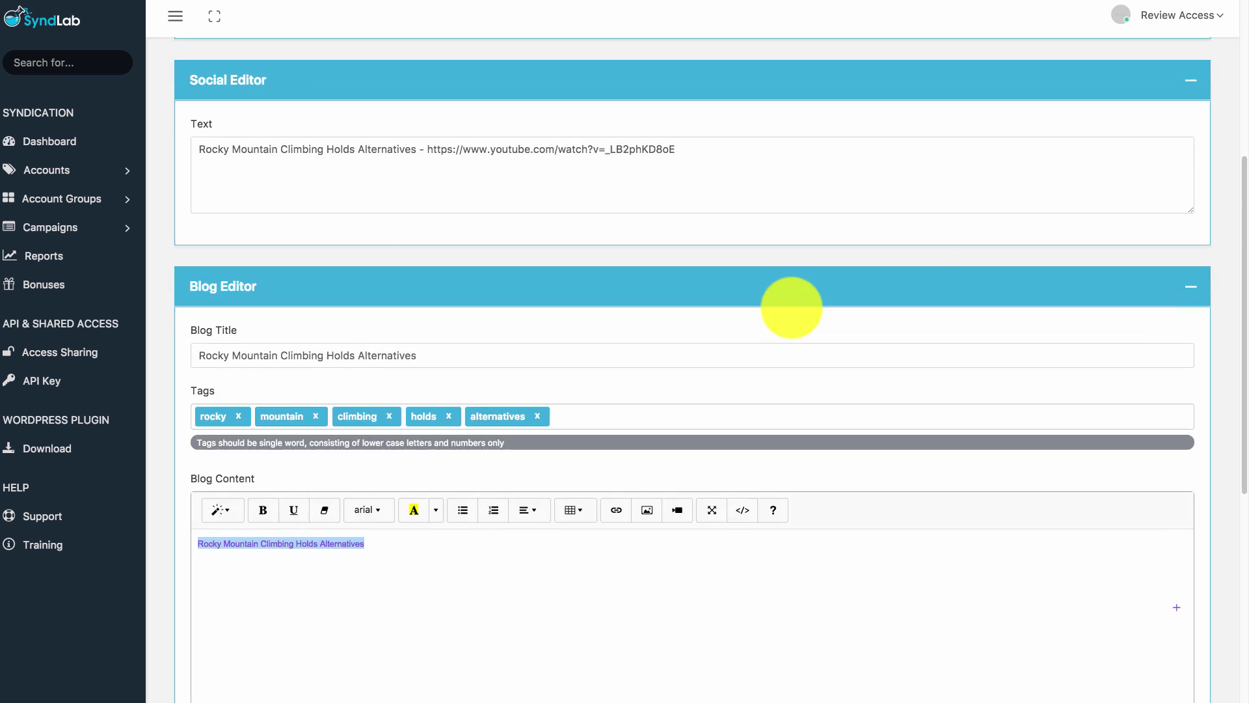
scroll(663, 444, down, 3)
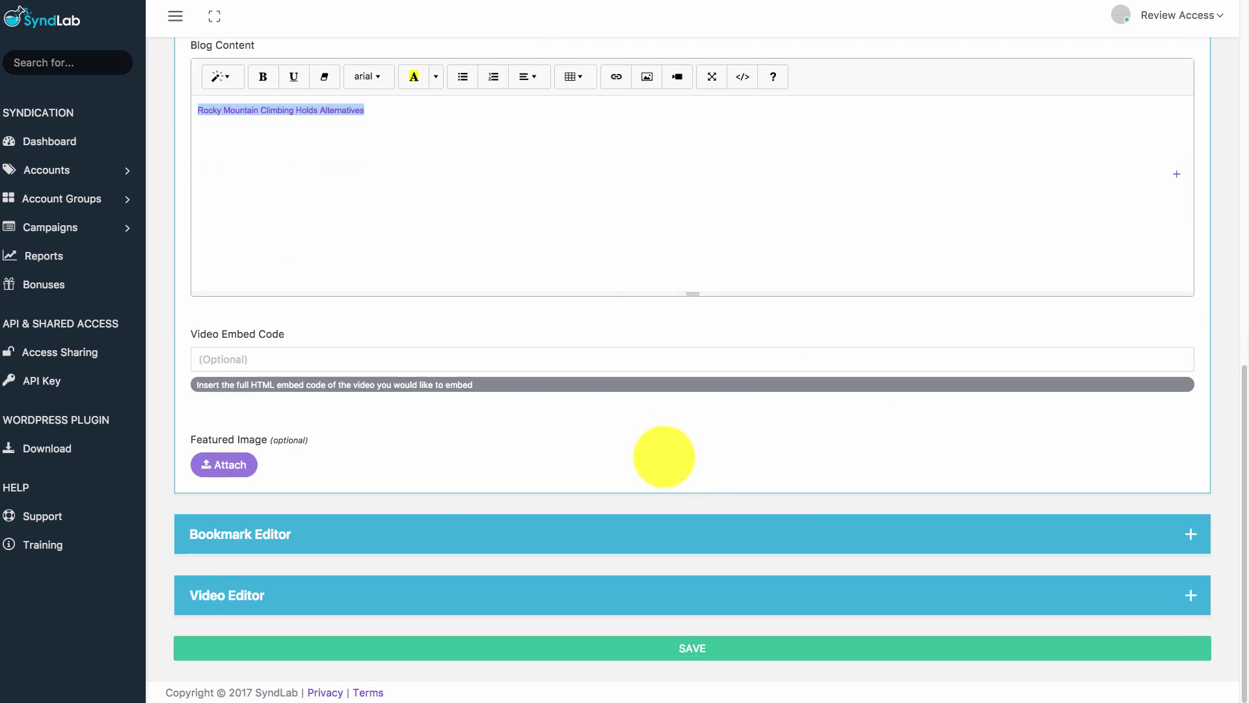
click(1189, 530)
scroll(651, 560, down, 1)
scroll(268, 599, down, 4)
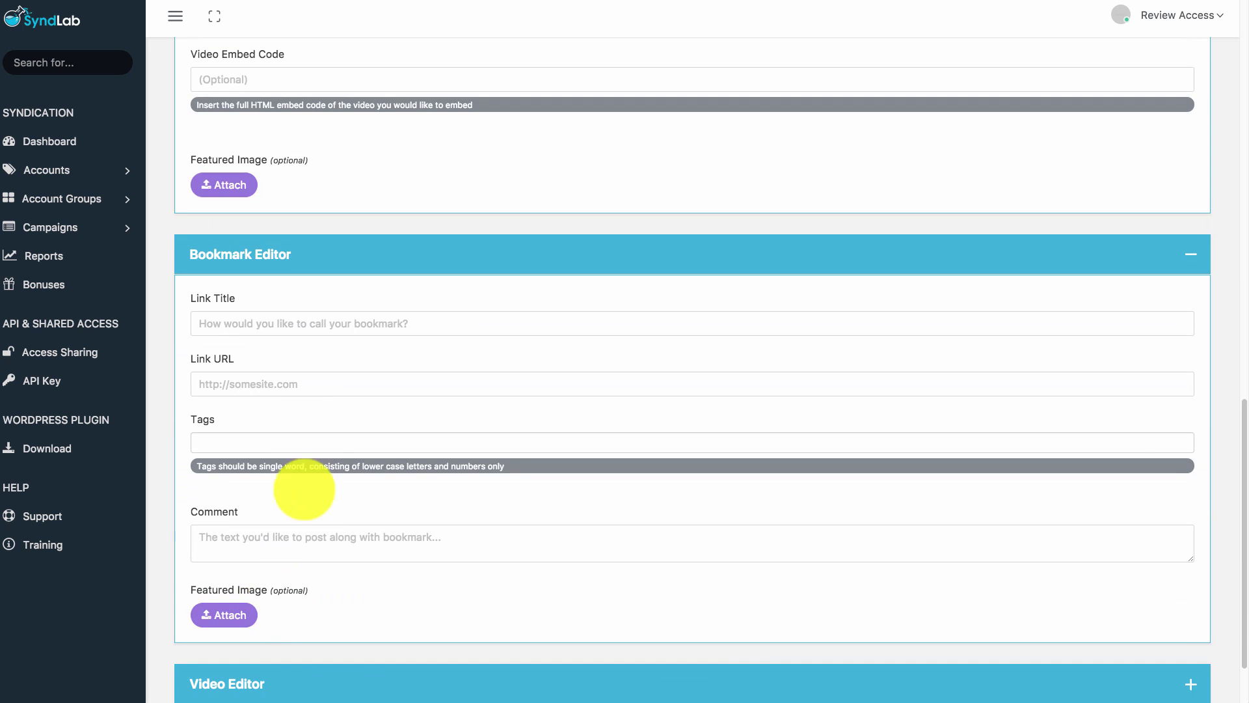
click(279, 382)
key(ctrl+v)
scroll(368, 410, up, 12)
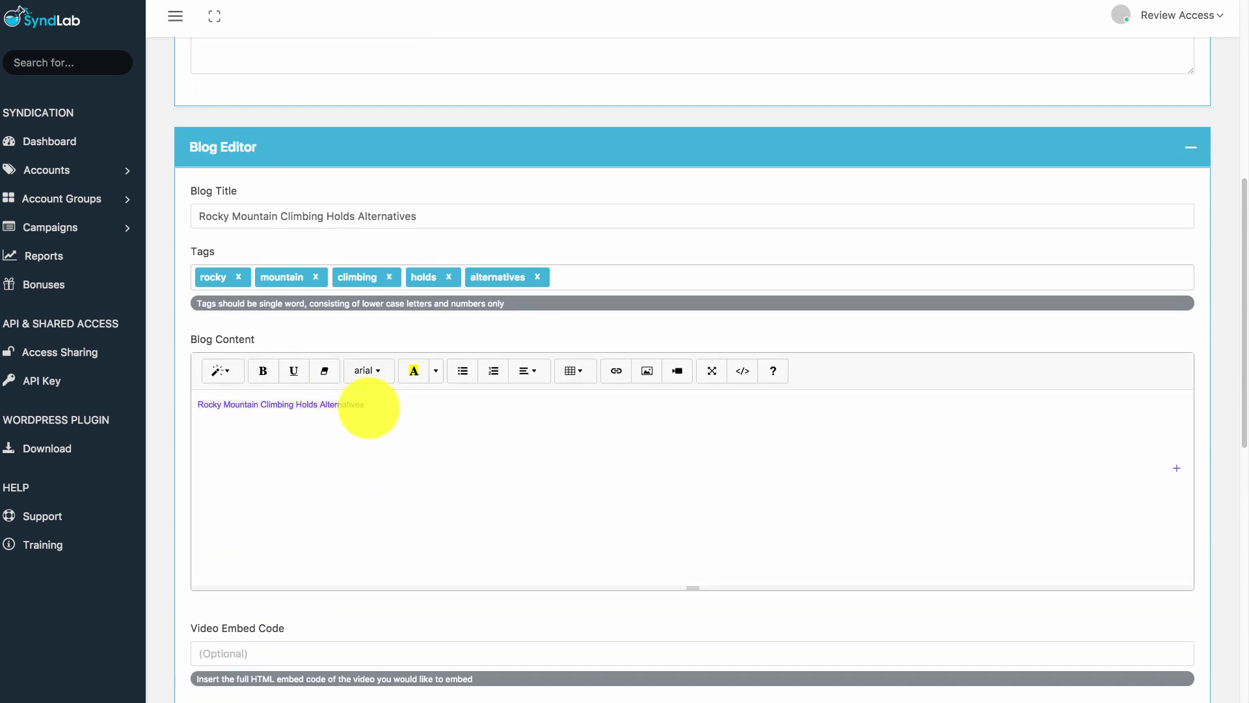
- Copy the blog title "Rocky Mountain Climbing Holds Alternatives" into the Bookmark Editor's link title
drag(419, 497, 251, 468)
key(ctrl+c)
scroll(602, 430, down, 14)
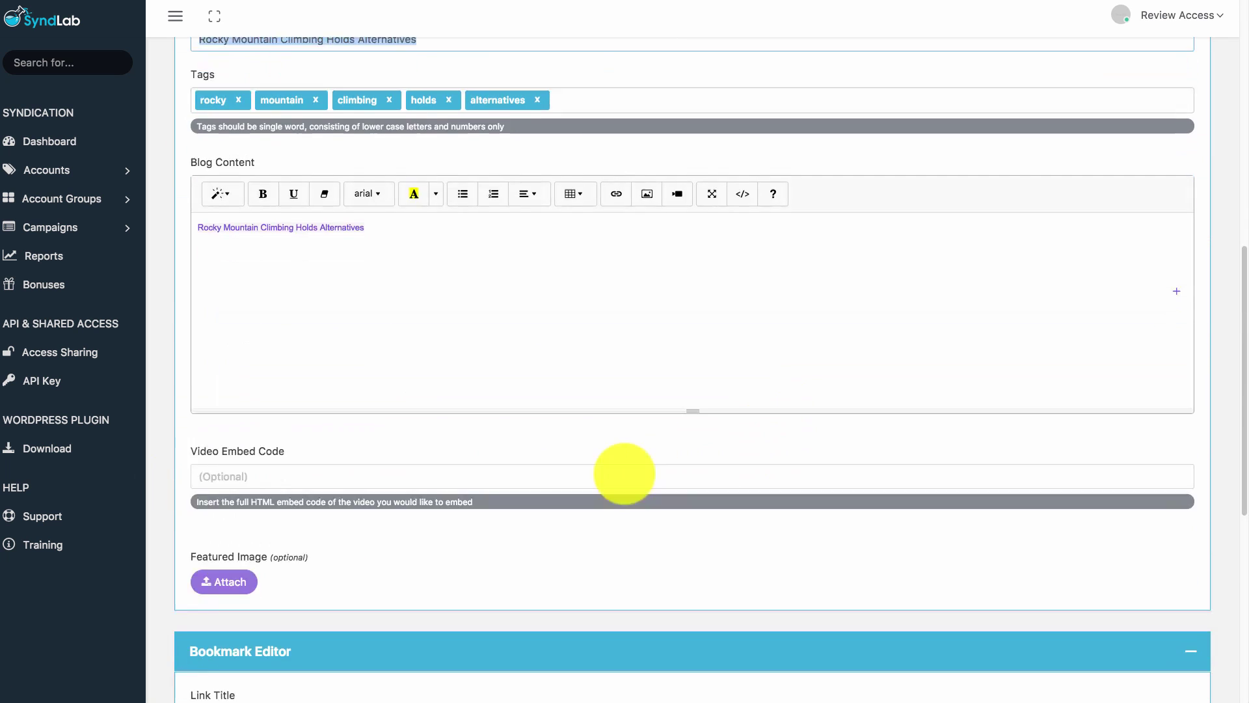
click(264, 294)
key(ctrl+v)
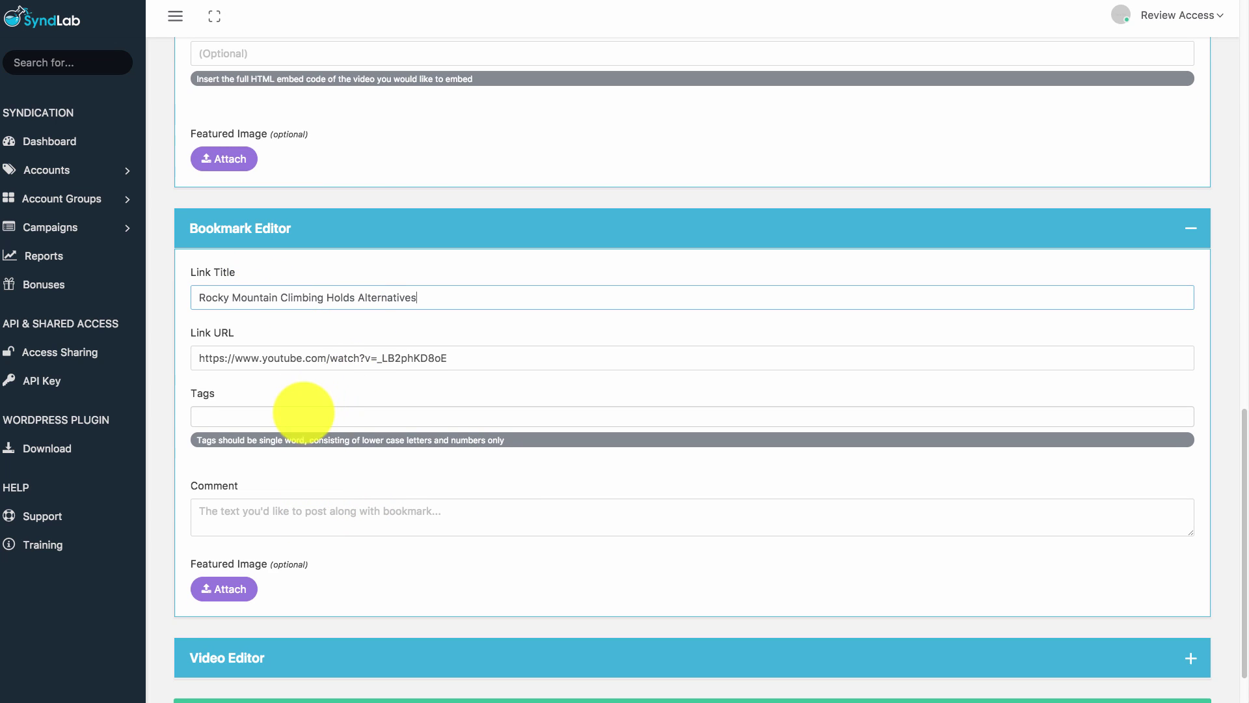
- Enter "Best Rocky Mountain Climbing Holds Alternatives" as the bookmark comment
click(303, 416)
click(460, 524)
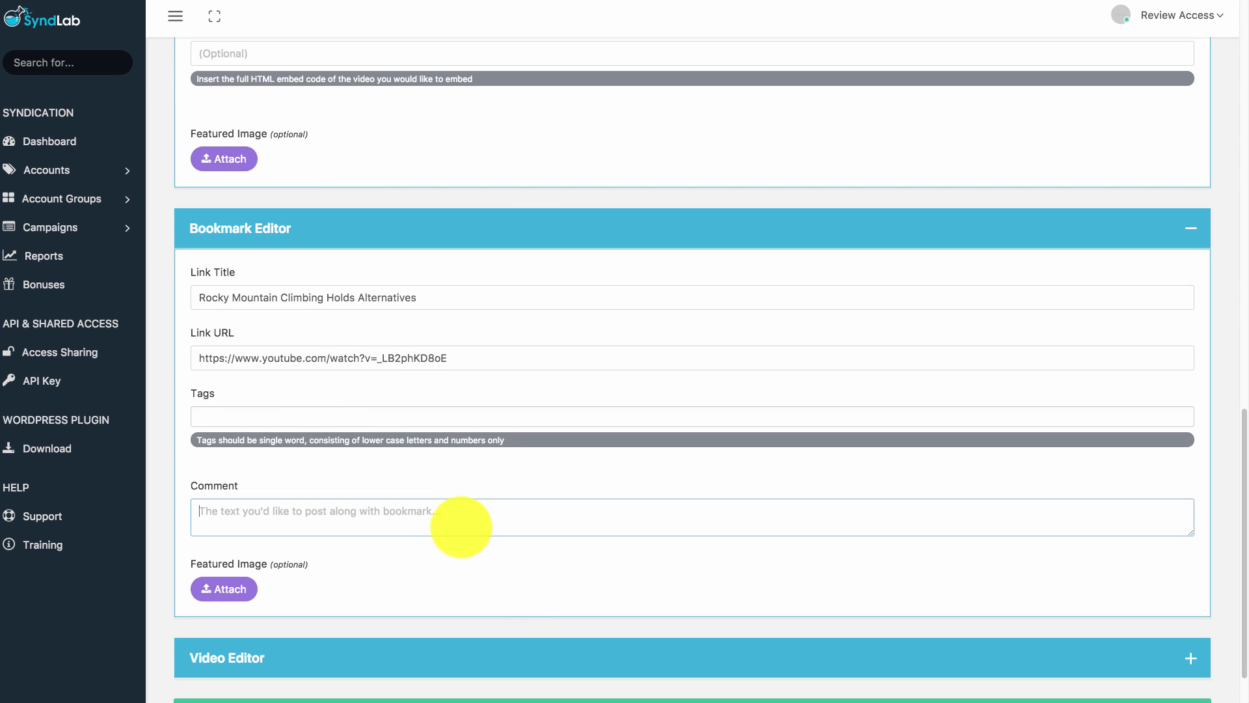
text(Best)
key(ctrl+v)
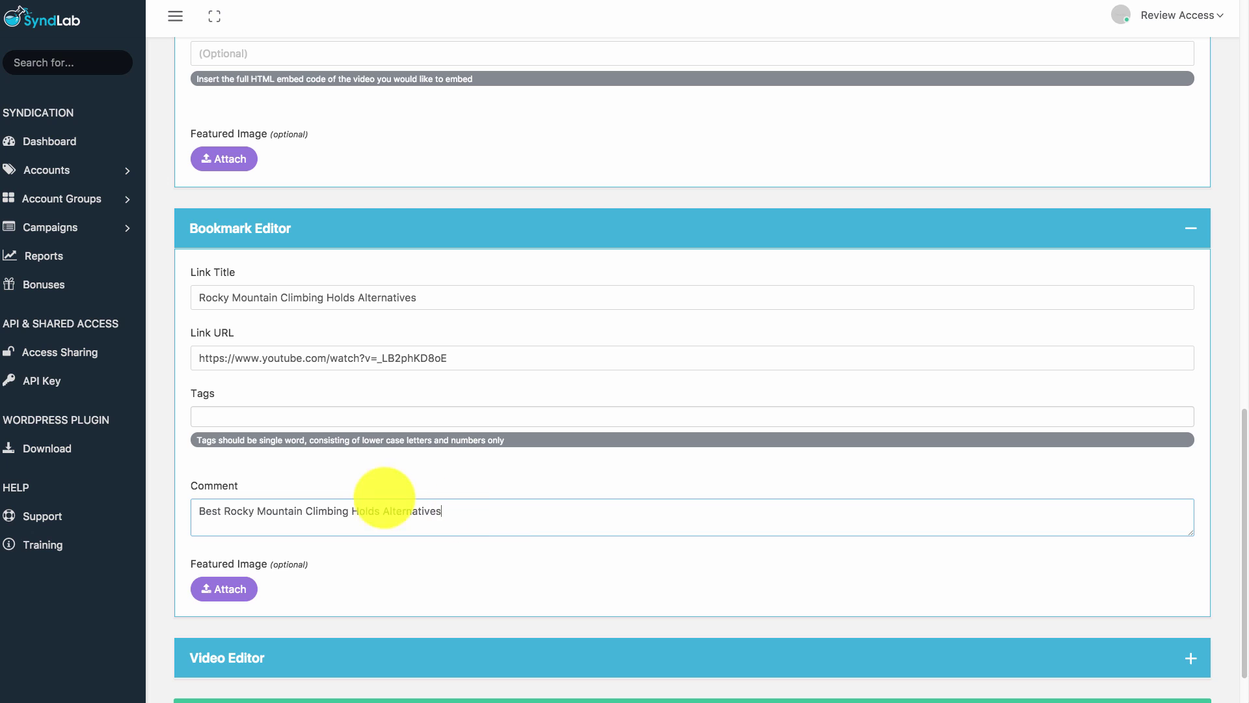
- Add the bookmark tags rocky, mountain, climbing, holds and alternatives
click(312, 415)
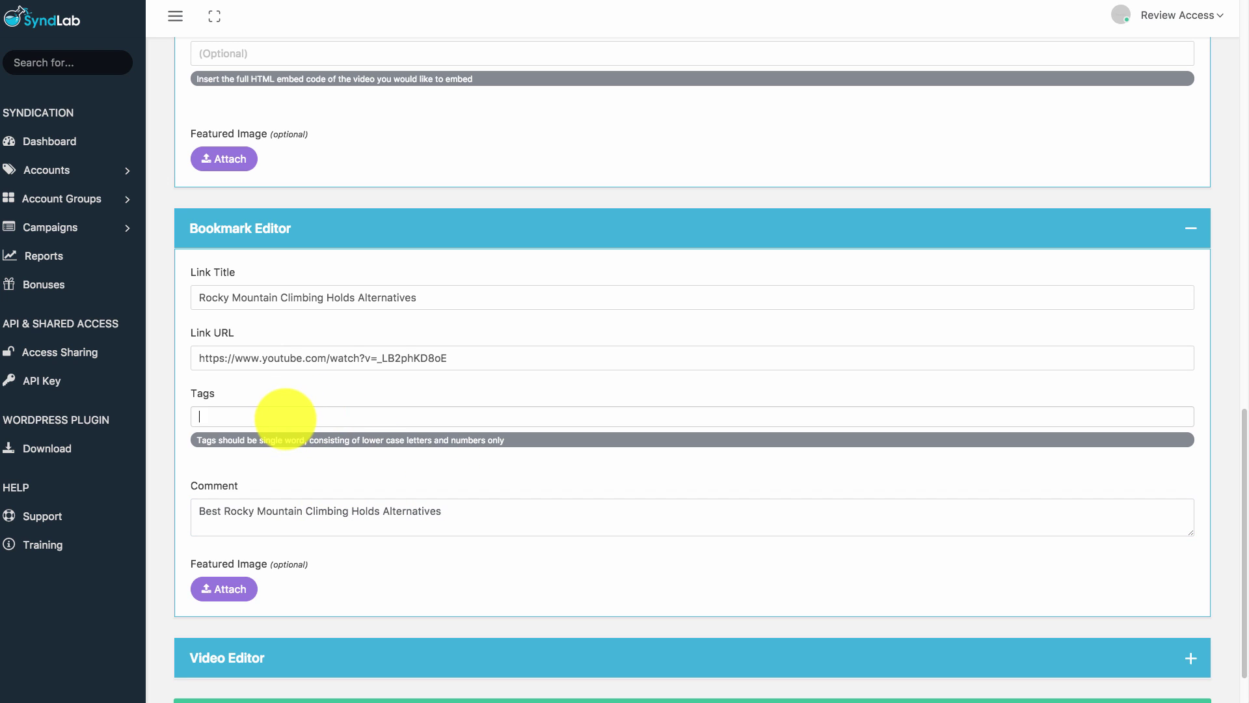
text(rocky)
key(Return)
text(mount)
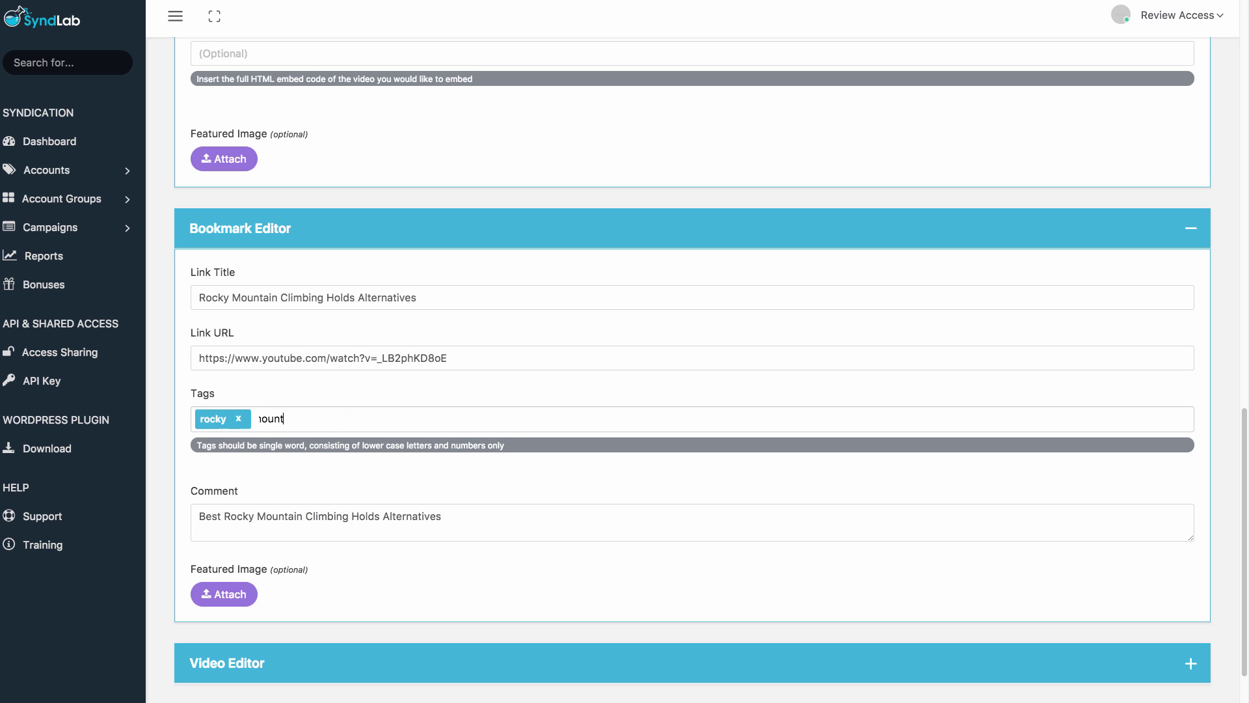
text(ain)
key(Return)
text(climbing holds alternatives)
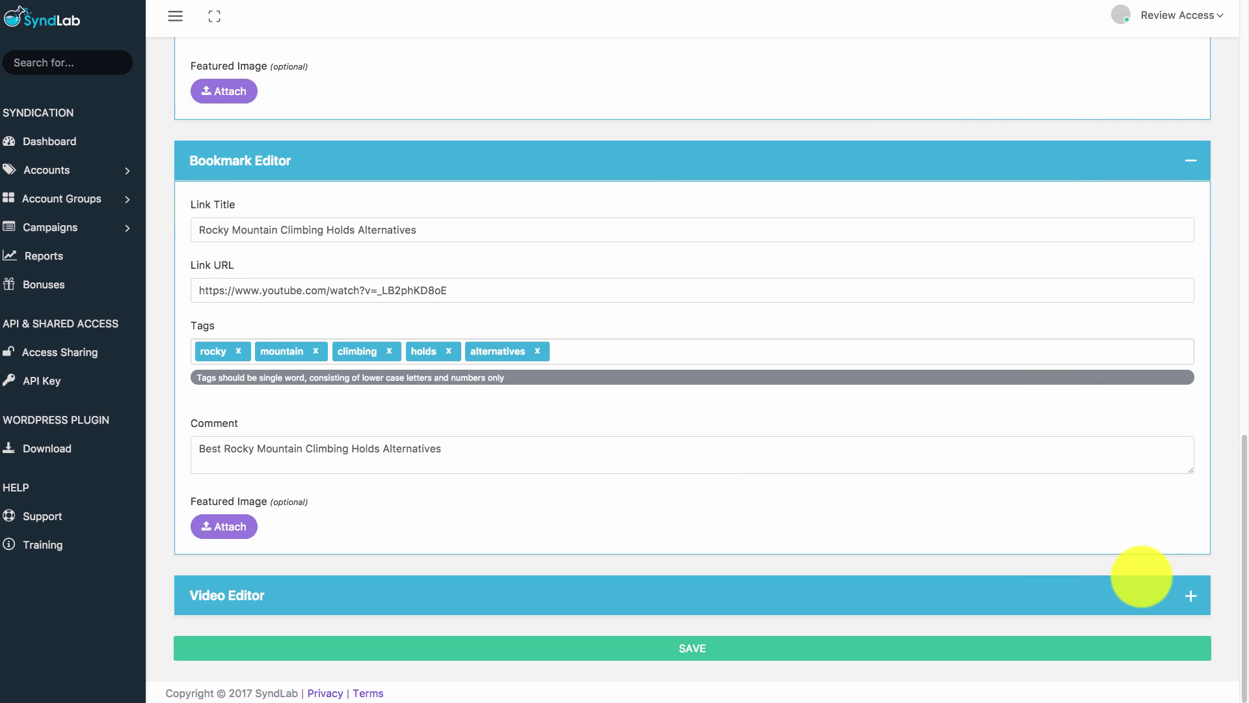
- Expand the Video Editor, title the video "Rocky Mountain Climbing Holds Alternatives" and set its category to Music
click(1191, 593)
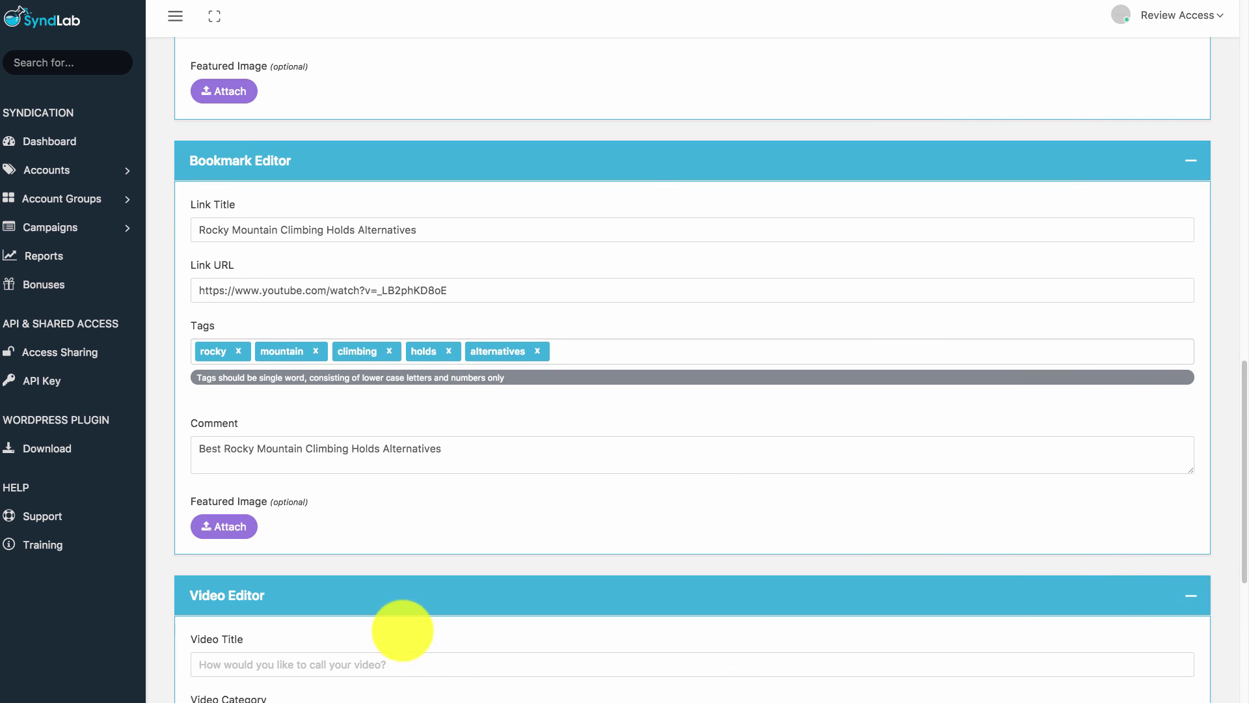
scroll(399, 628, down, 2)
click(311, 552)
key(ctrl+v)
scroll(273, 533, down, 2)
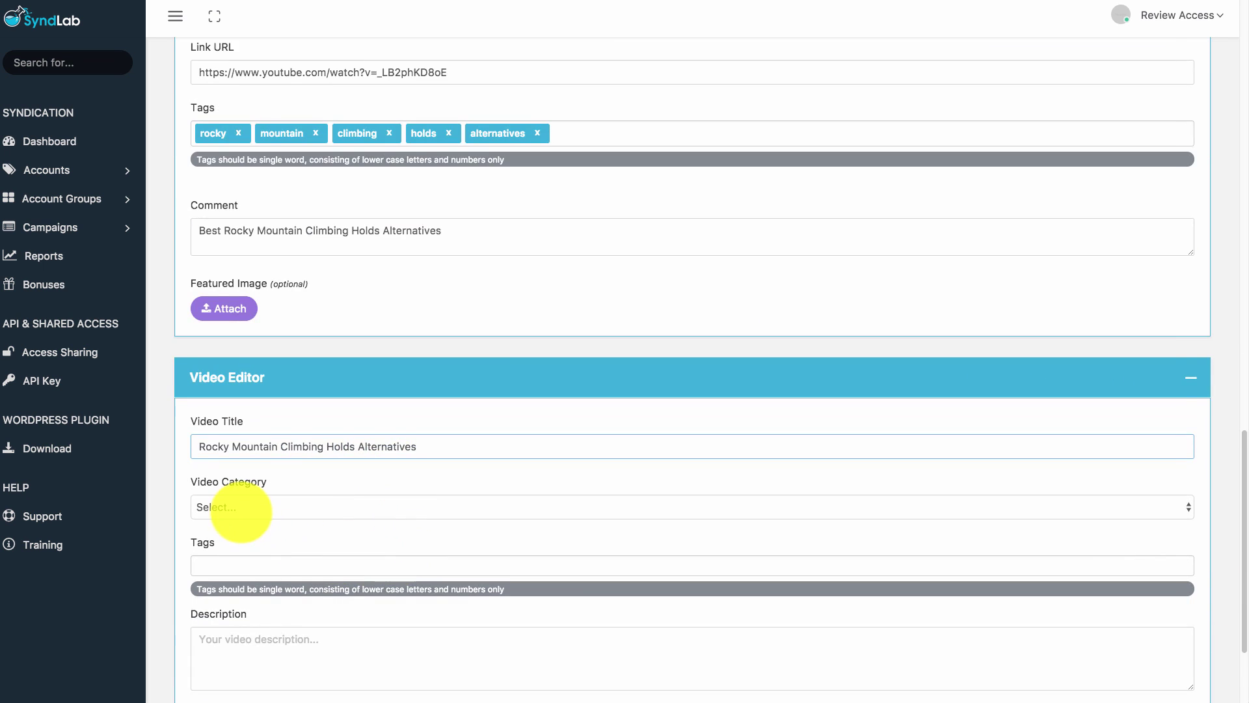
click(240, 508)
click(237, 549)
scroll(231, 529, down, 1)
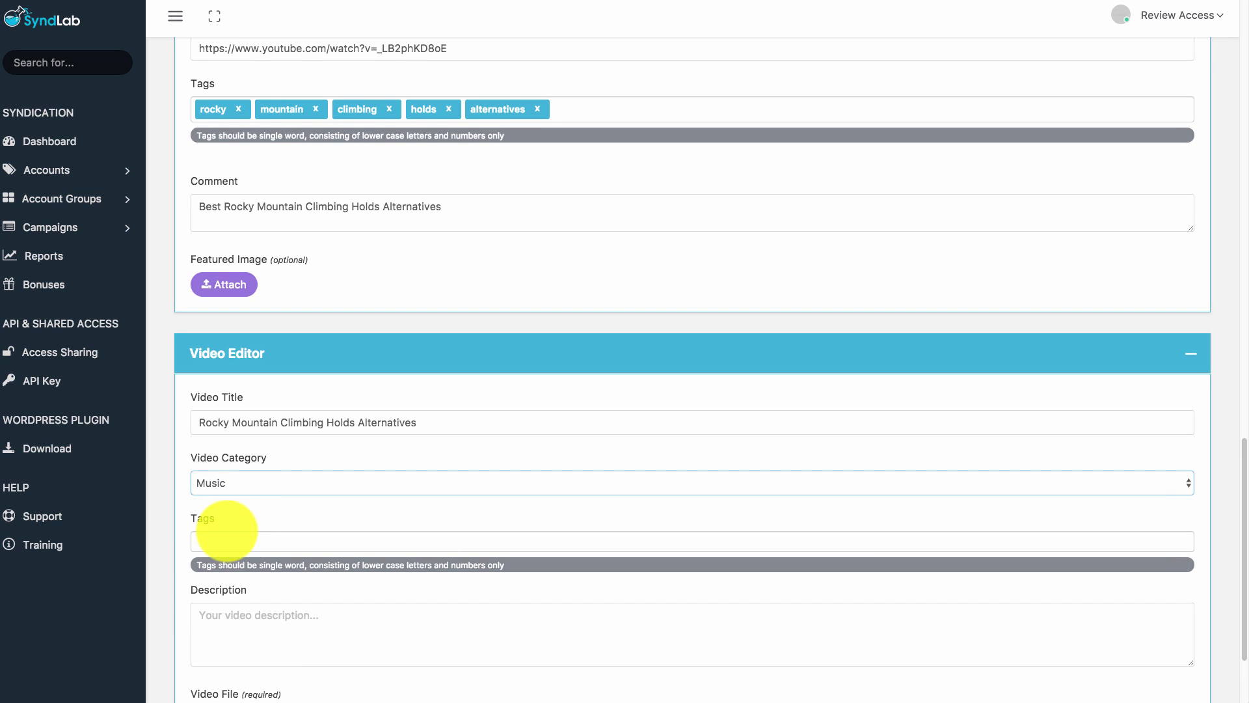
- Add the video tags rocky, mountain, climbing, holds and alternatives, with "Rocky Mountain Climbing Holds Alternatives" as the description
click(229, 540)
text(rocky mountain climbing holds alternatives)
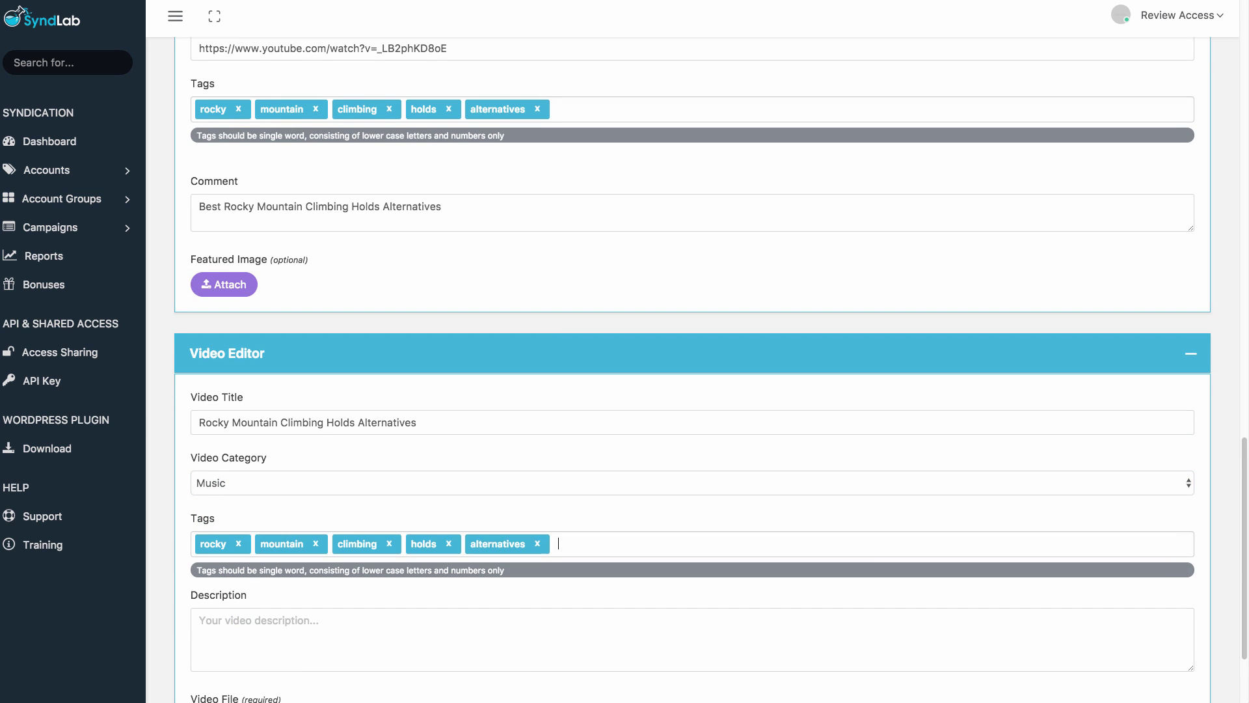
click(208, 608)
key(ctrl+v)
scroll(446, 590, down, 2)
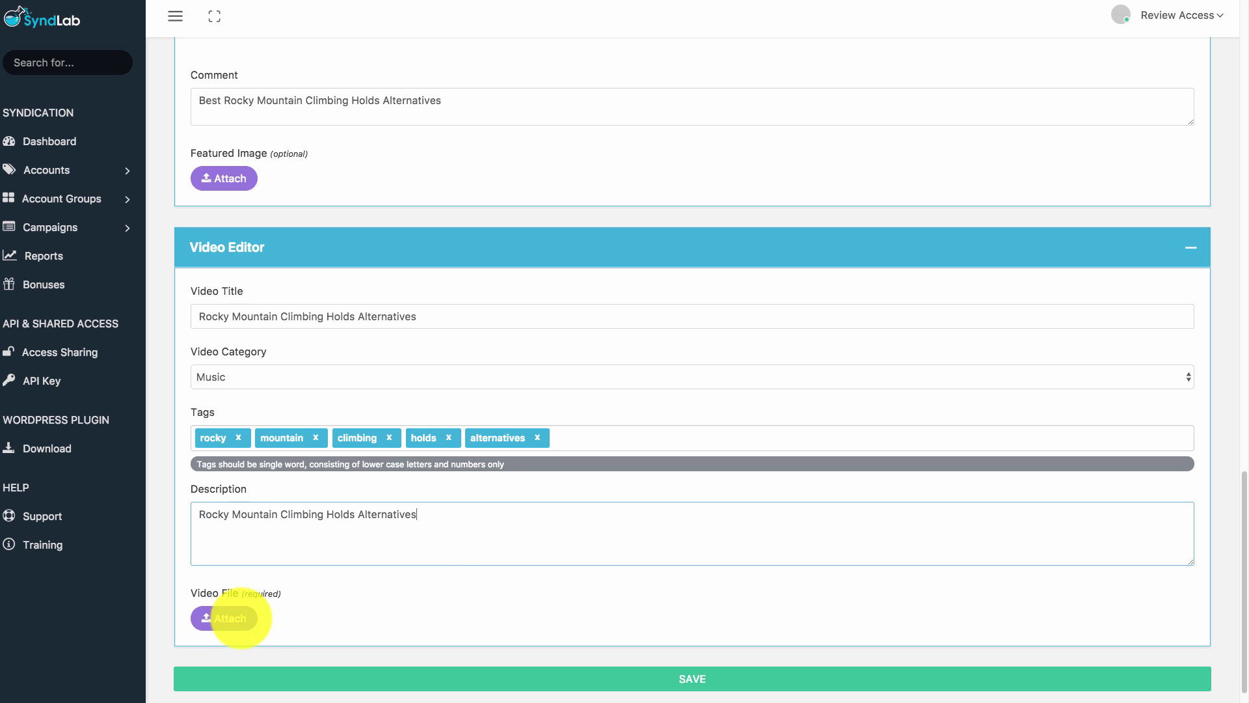
- Attach the required video file and save the campaign
click(240, 618)
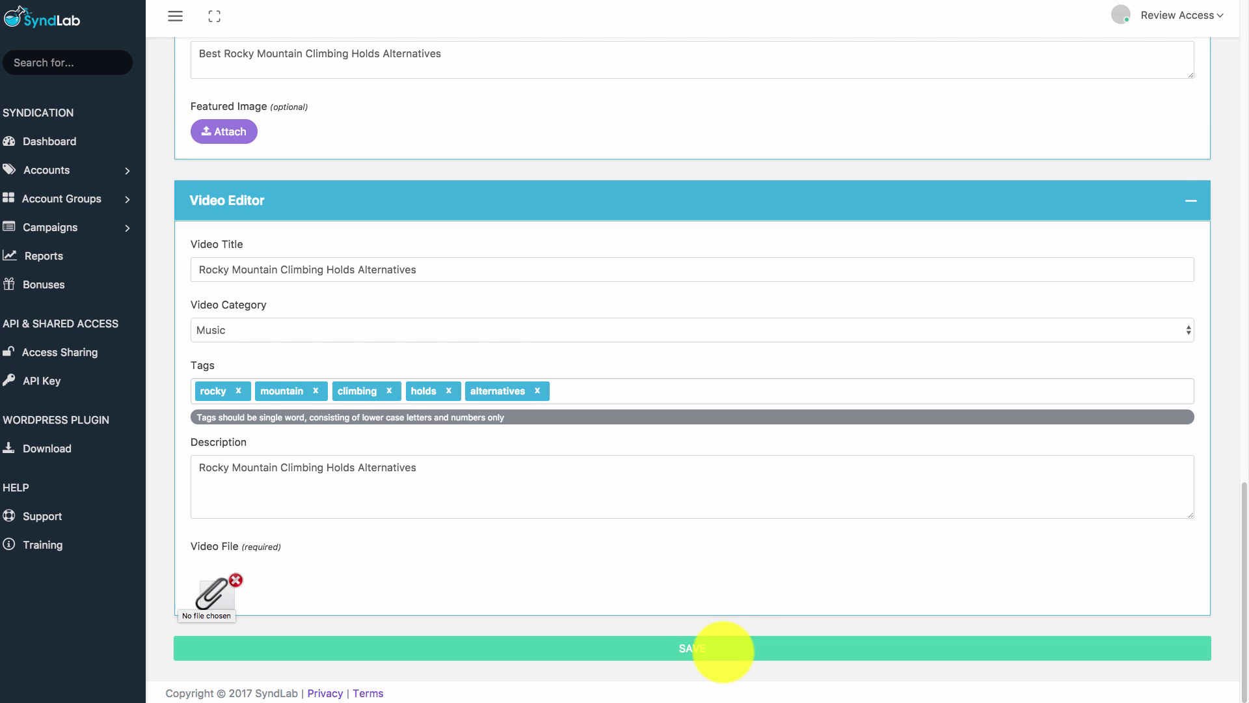
click(723, 651)
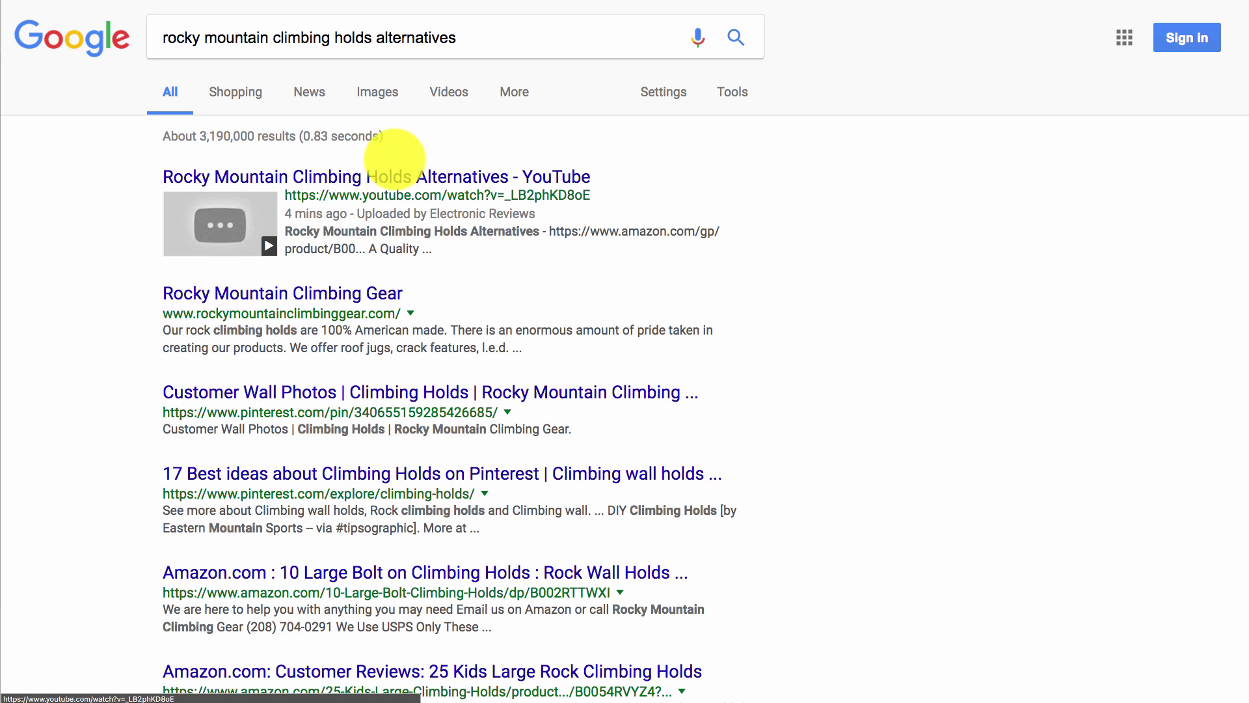
- Open the YouTube live event from the Google results and, in SyndLab's Syndication Reports, the Blogger post listed just above the Wordpress.com entry
click(416, 174)
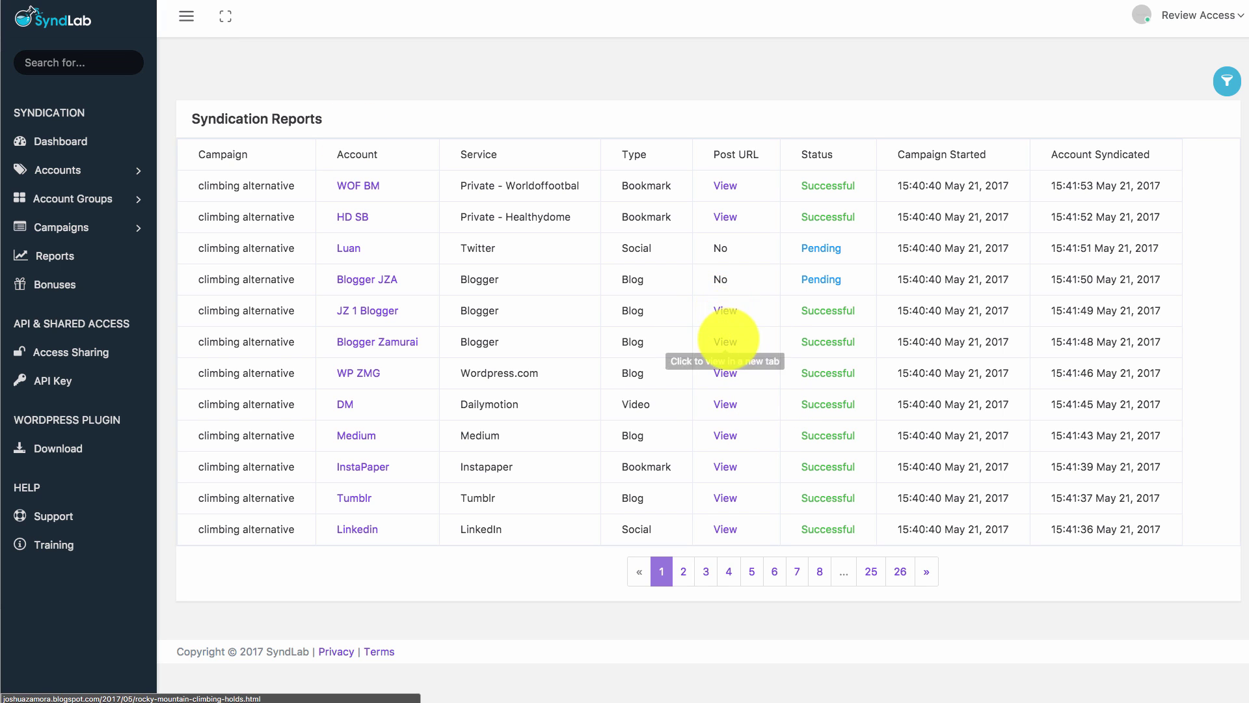
click(726, 340)
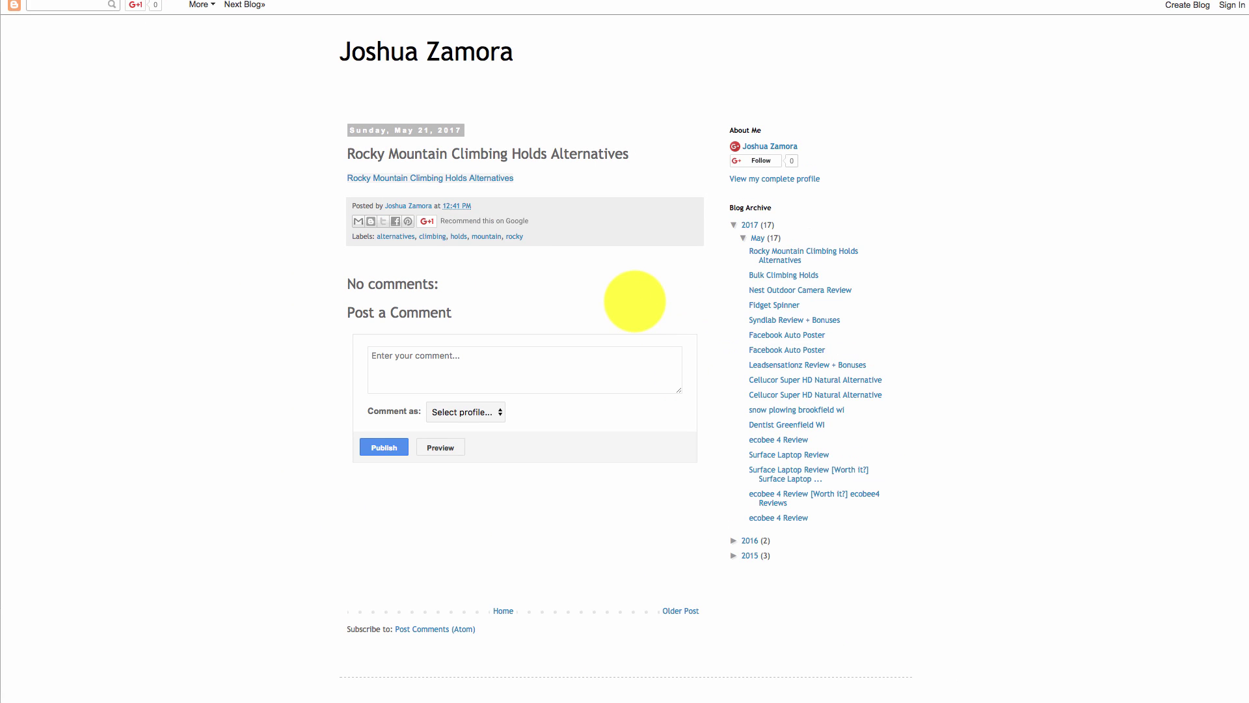